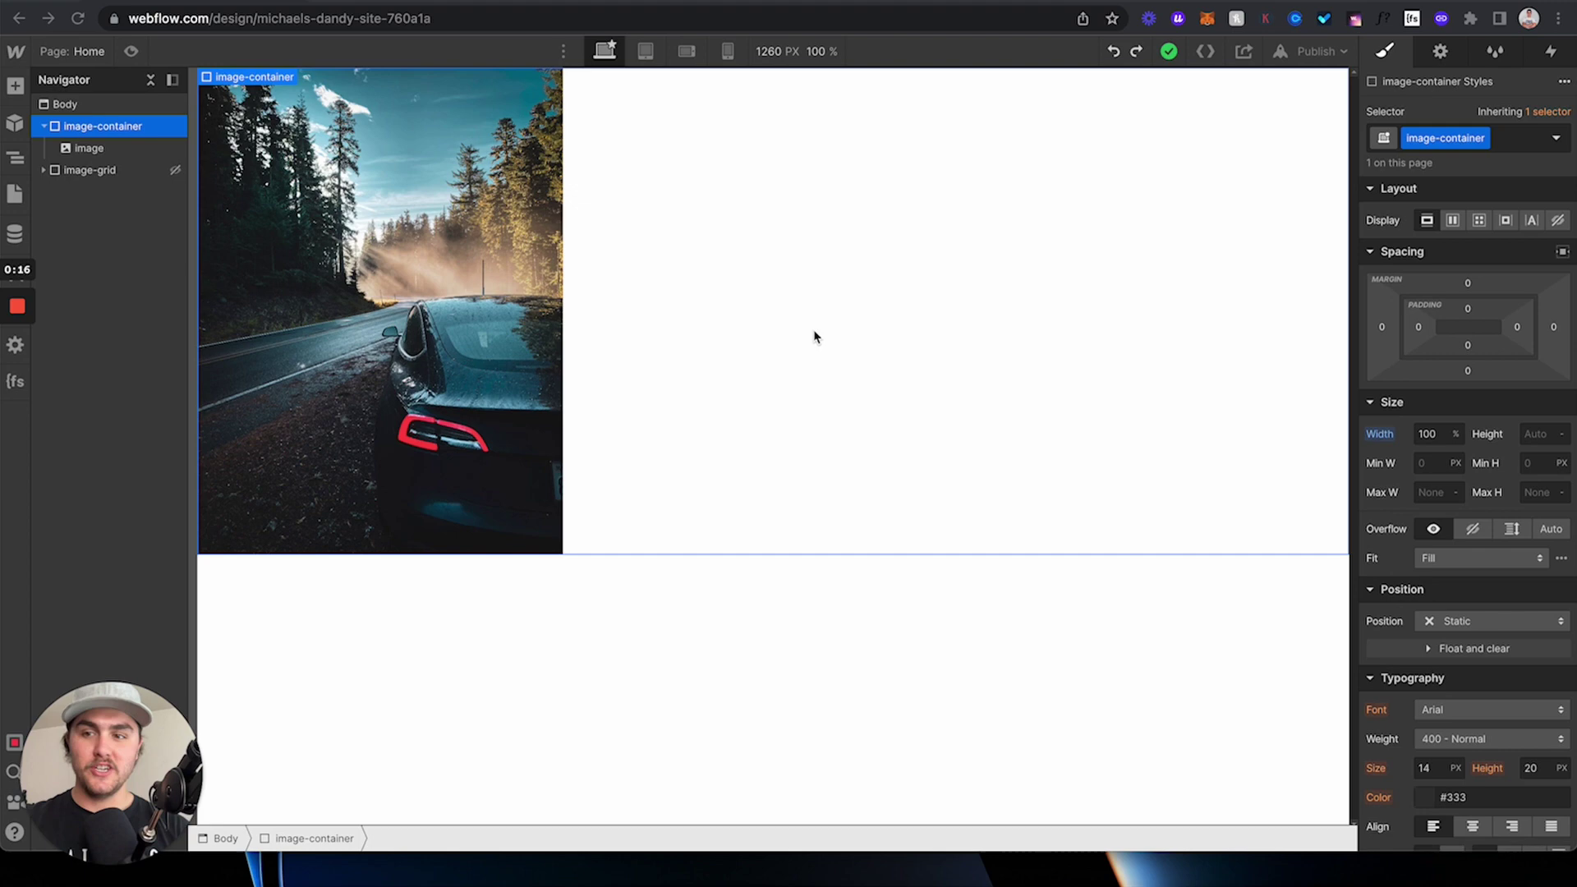
# Try adding a Div Block at the top of Body, undo it, and reselect image-container
pyautogui.click(44, 127)
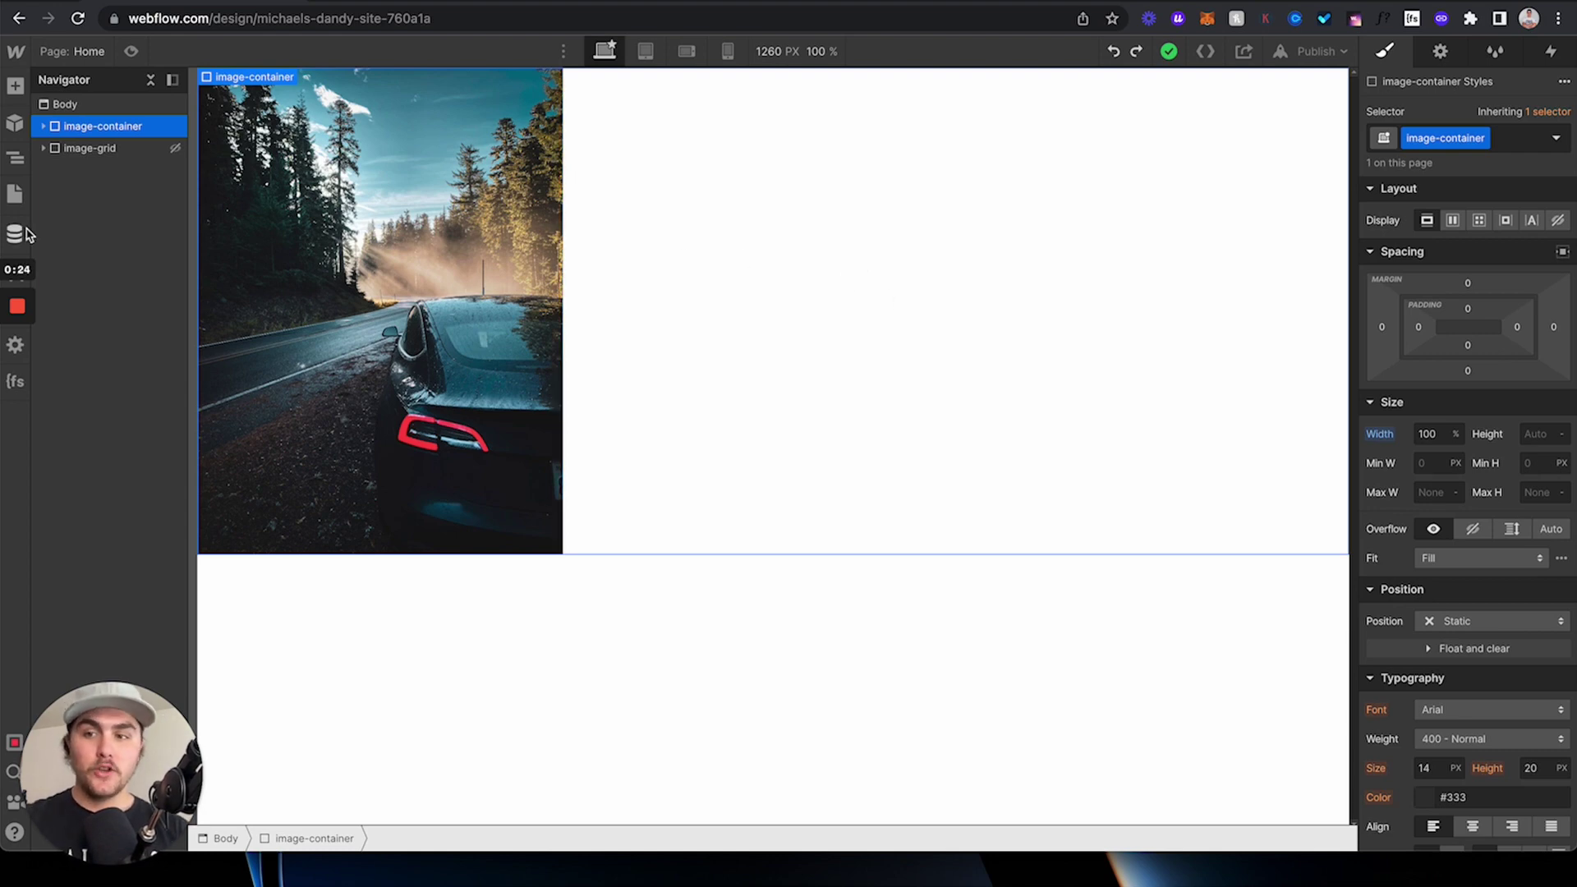
pyautogui.click(44, 126)
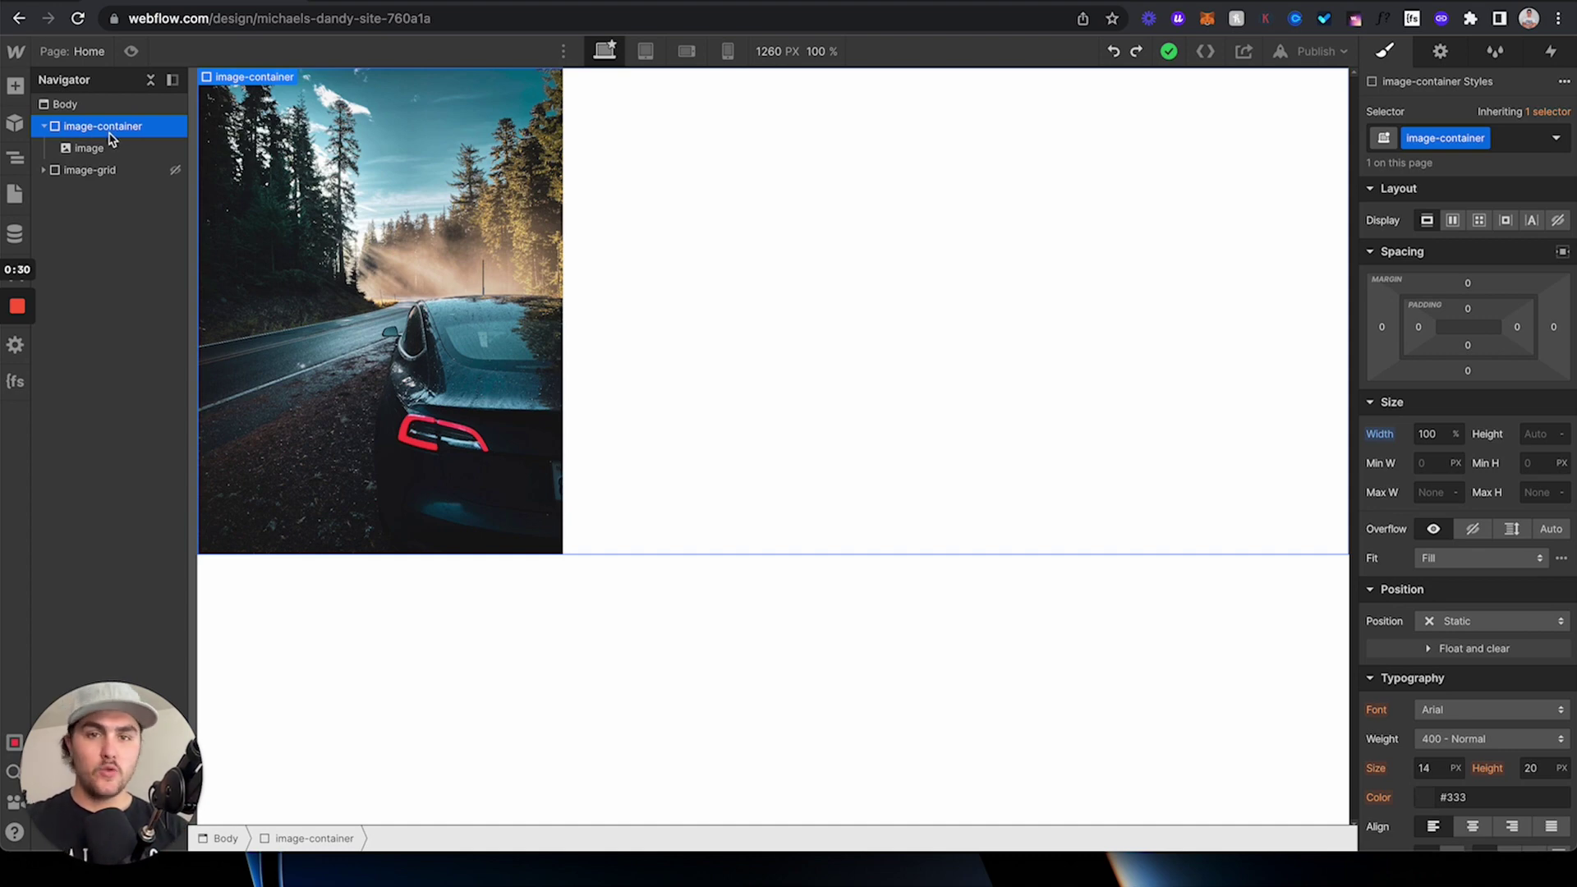
pyautogui.click(15, 86)
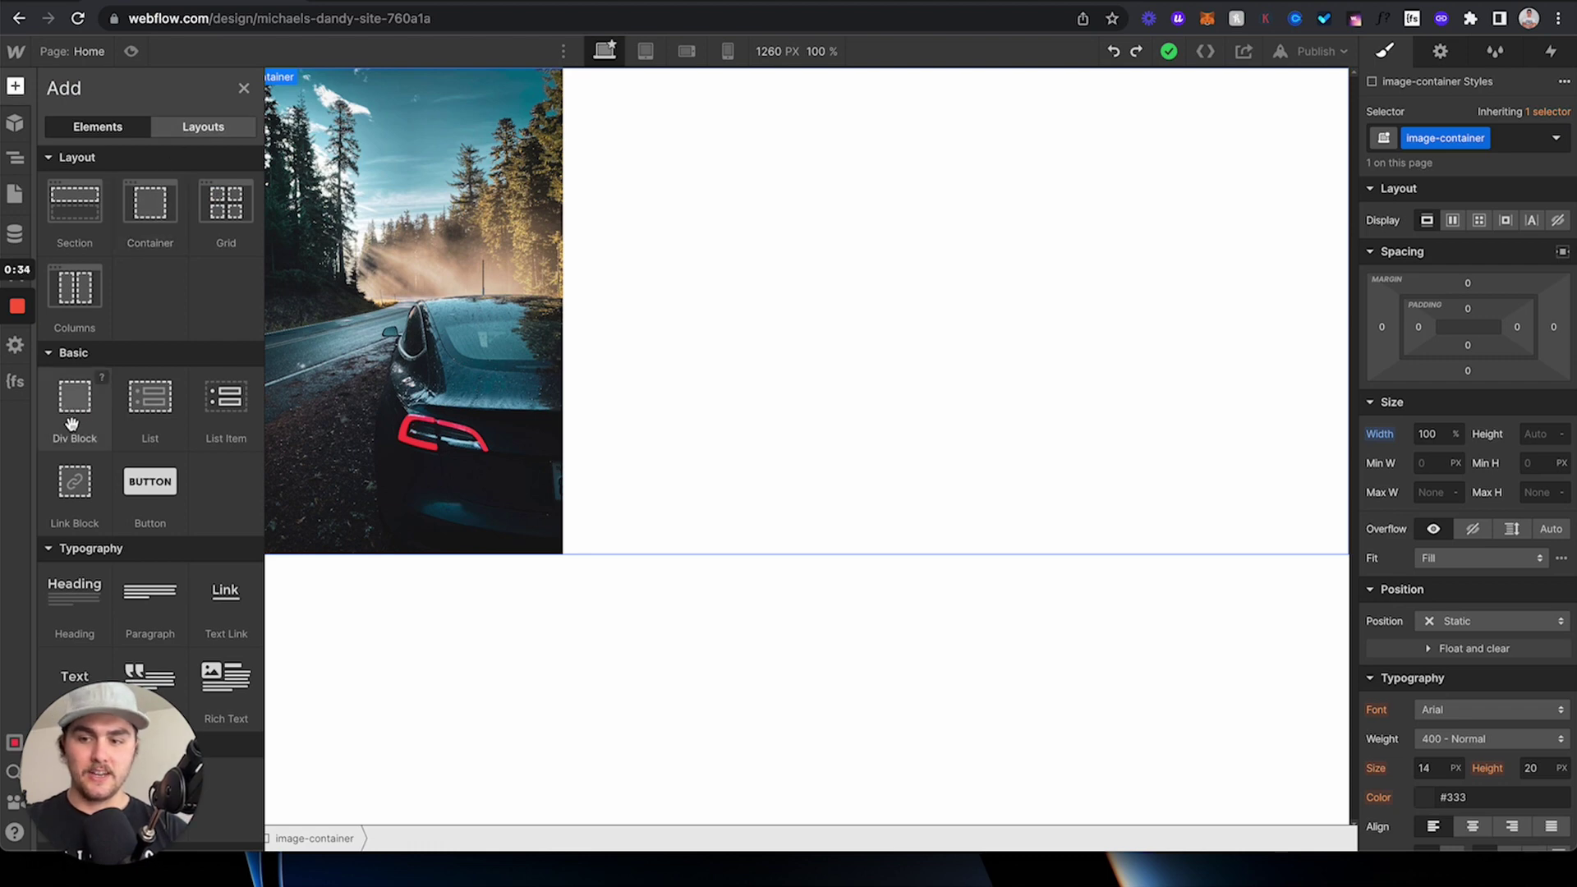
pyautogui.moveTo(72, 423); pyautogui.dragTo(114, 141)
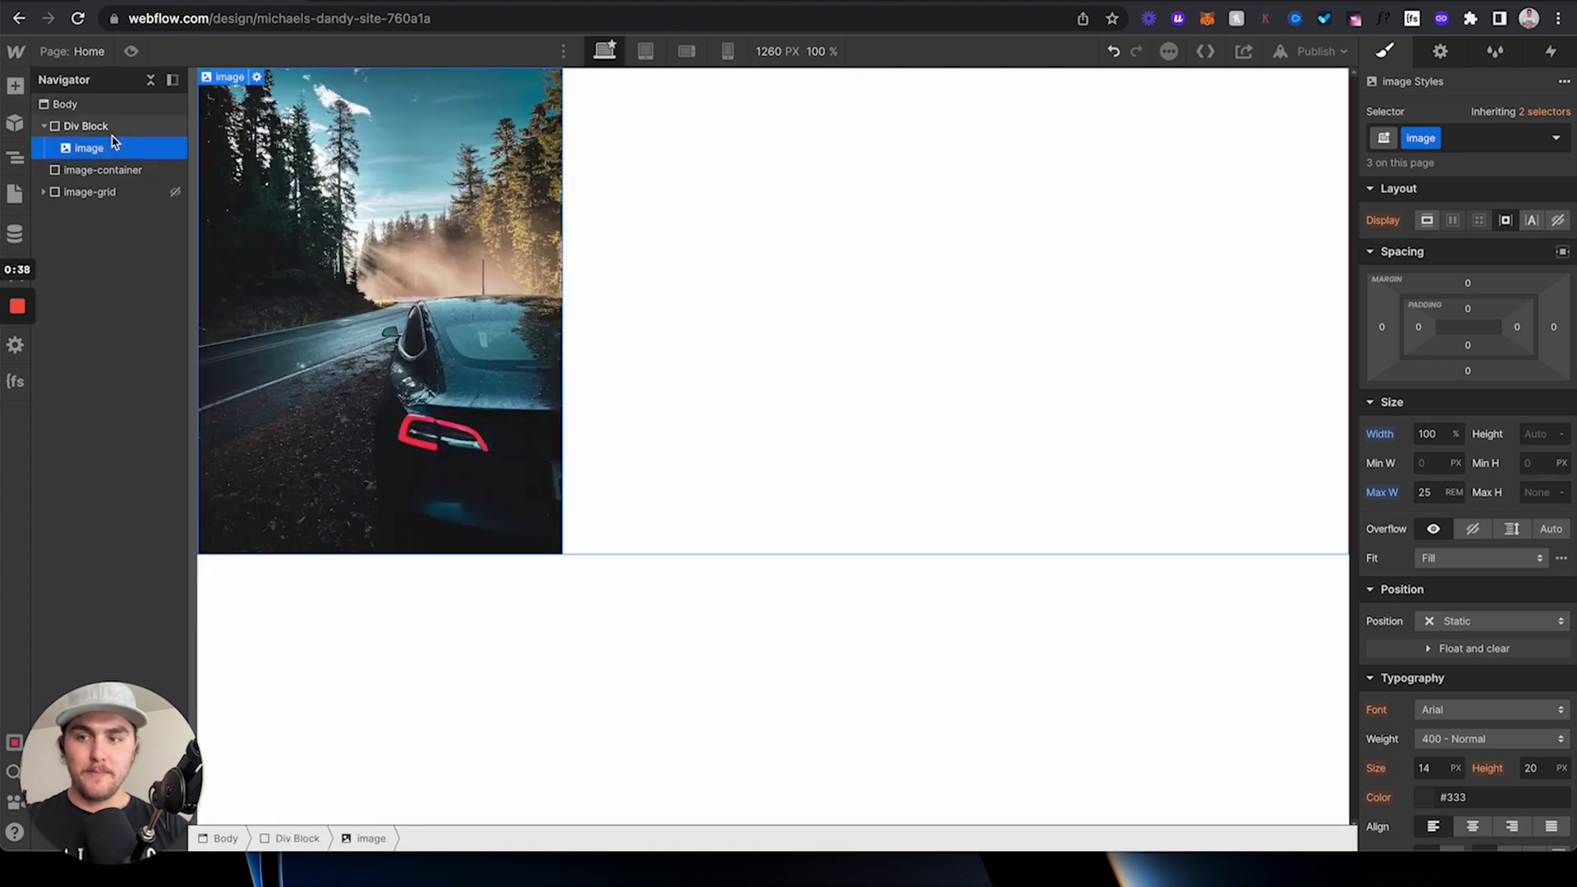
pyautogui.press('super+z')
pyautogui.press('super+z')
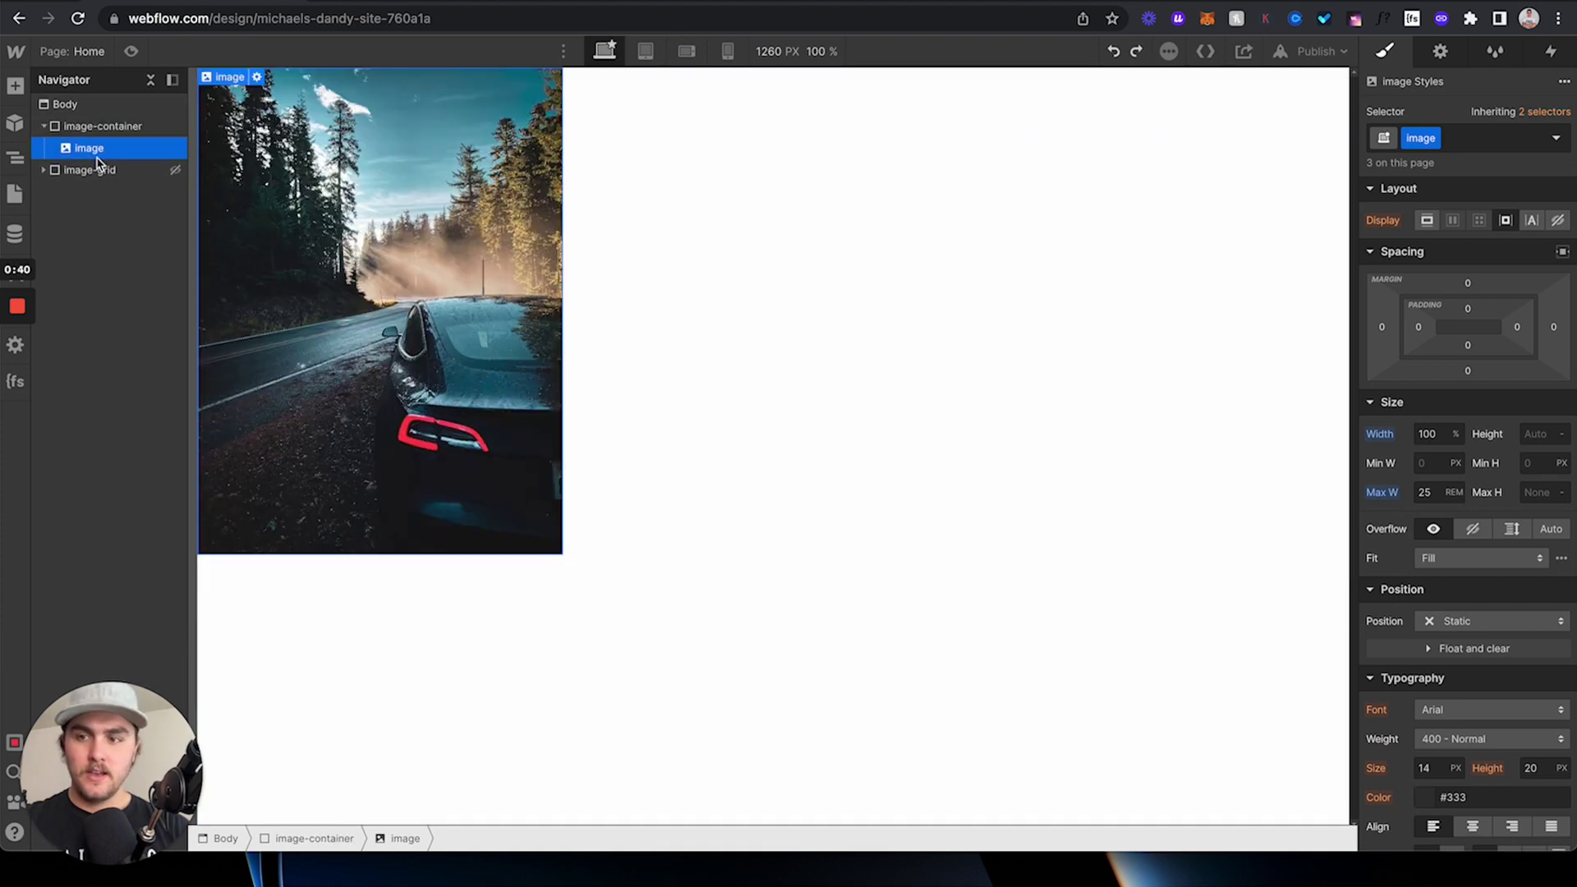
pyautogui.click(102, 128)
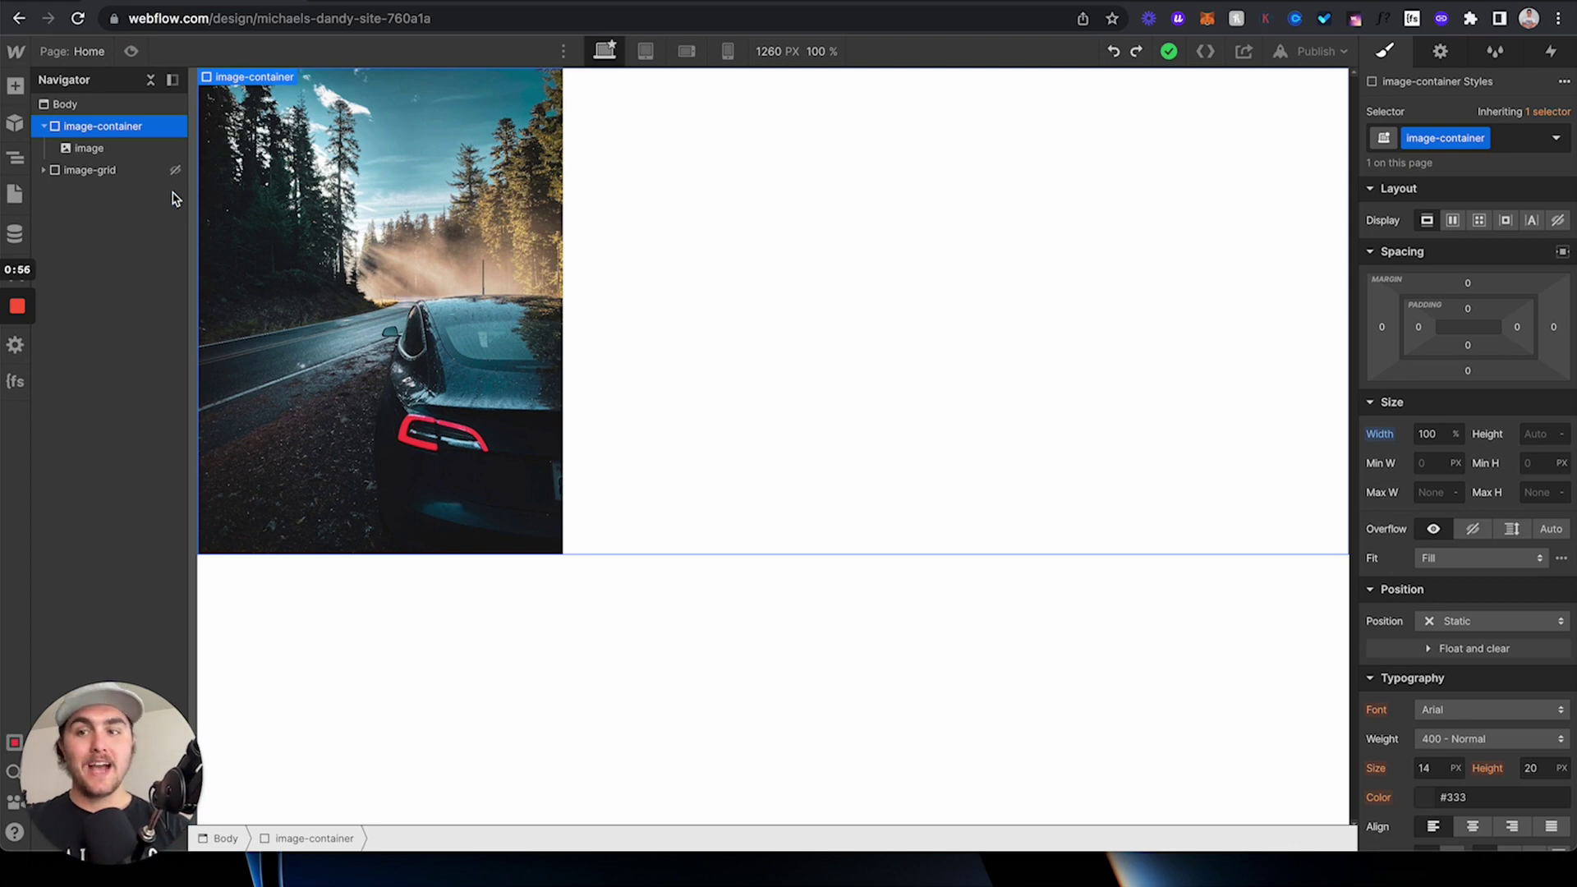
pyautogui.click(138, 149)
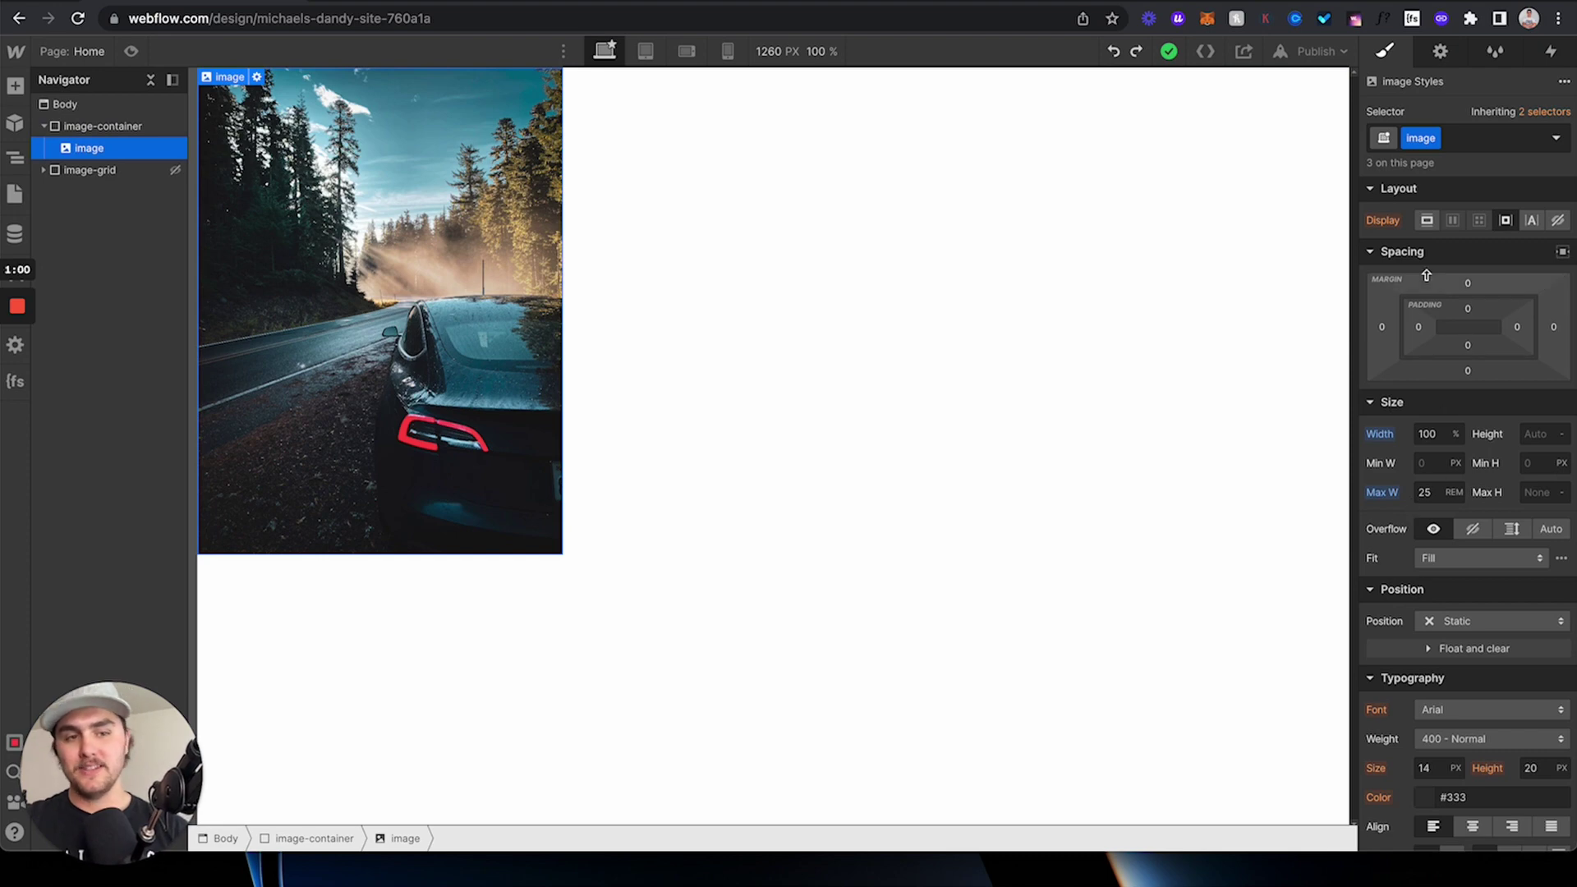
pyautogui.click(86, 130)
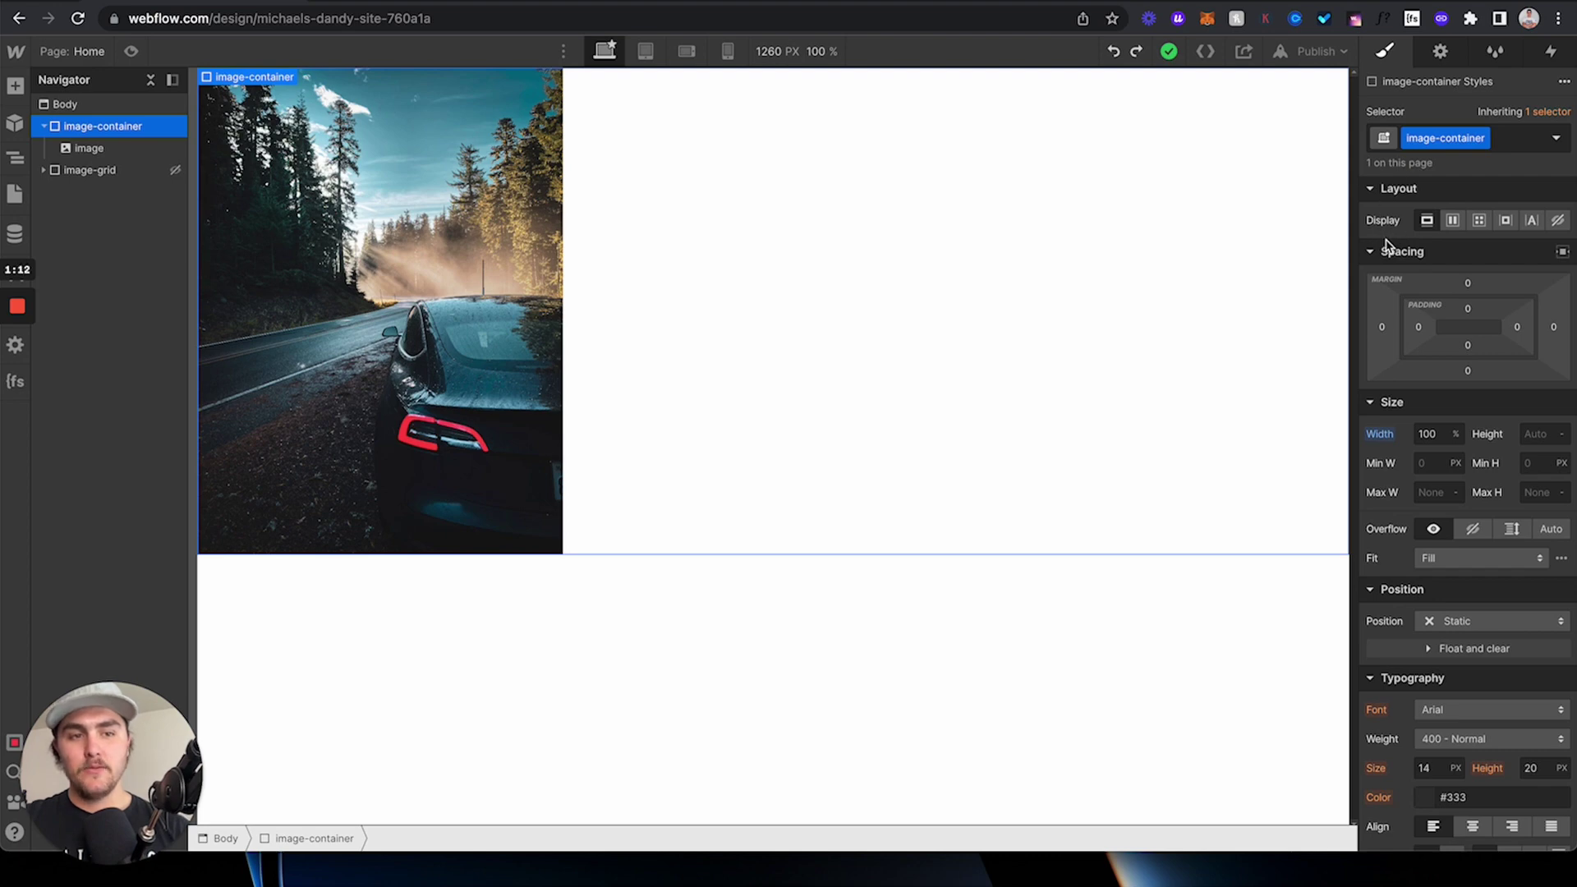
# Set image-container to Display Flex with Justify Center
pyautogui.click(1454, 223)
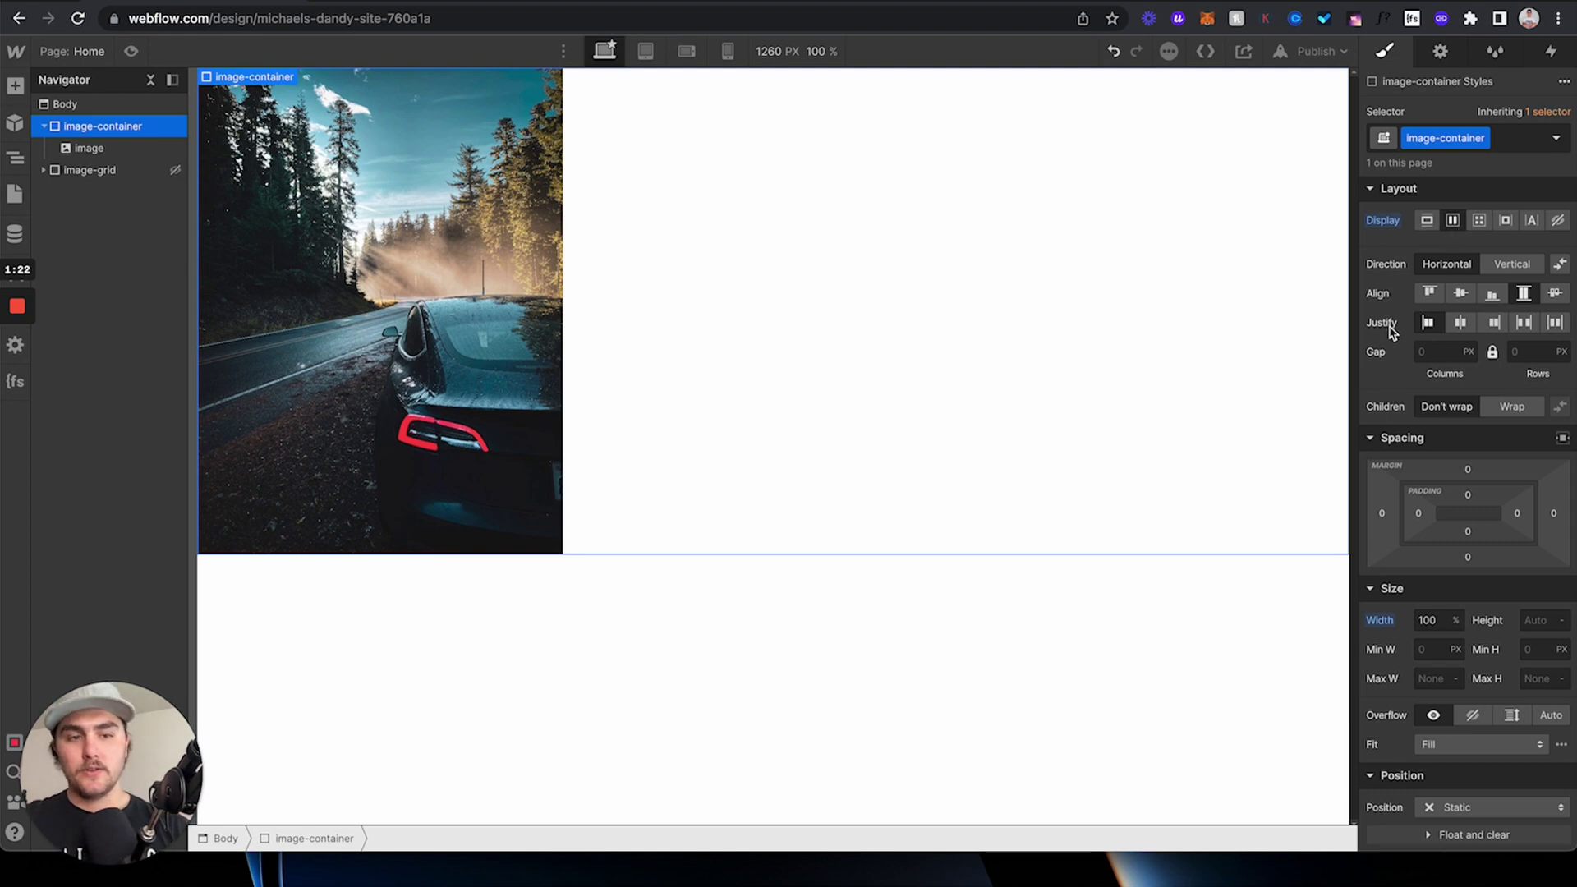
pyautogui.click(1460, 325)
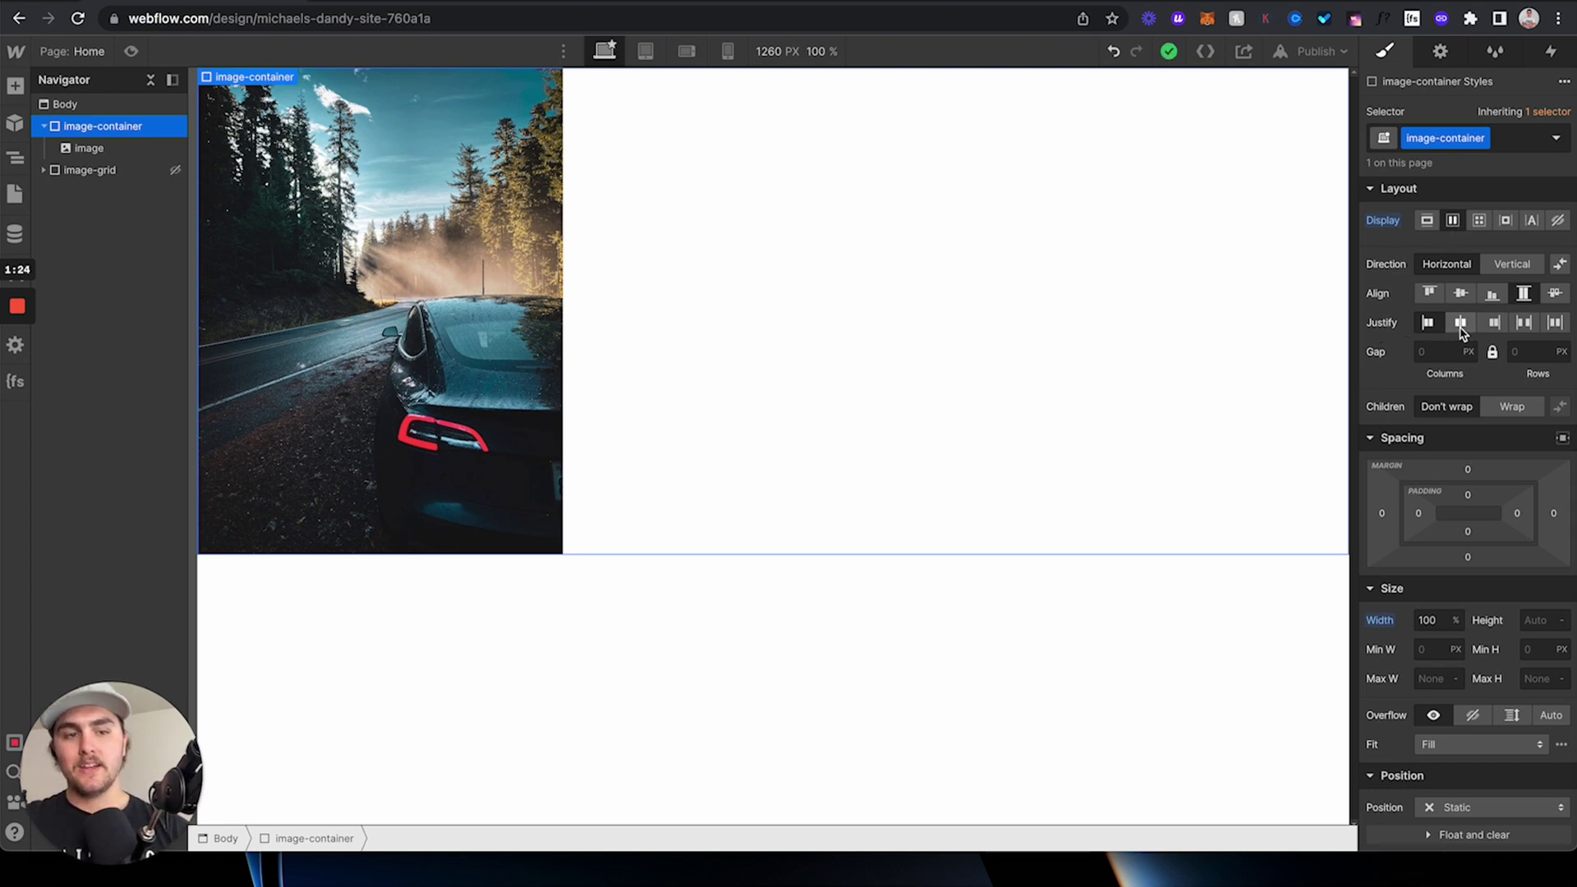
pyautogui.click(1461, 325)
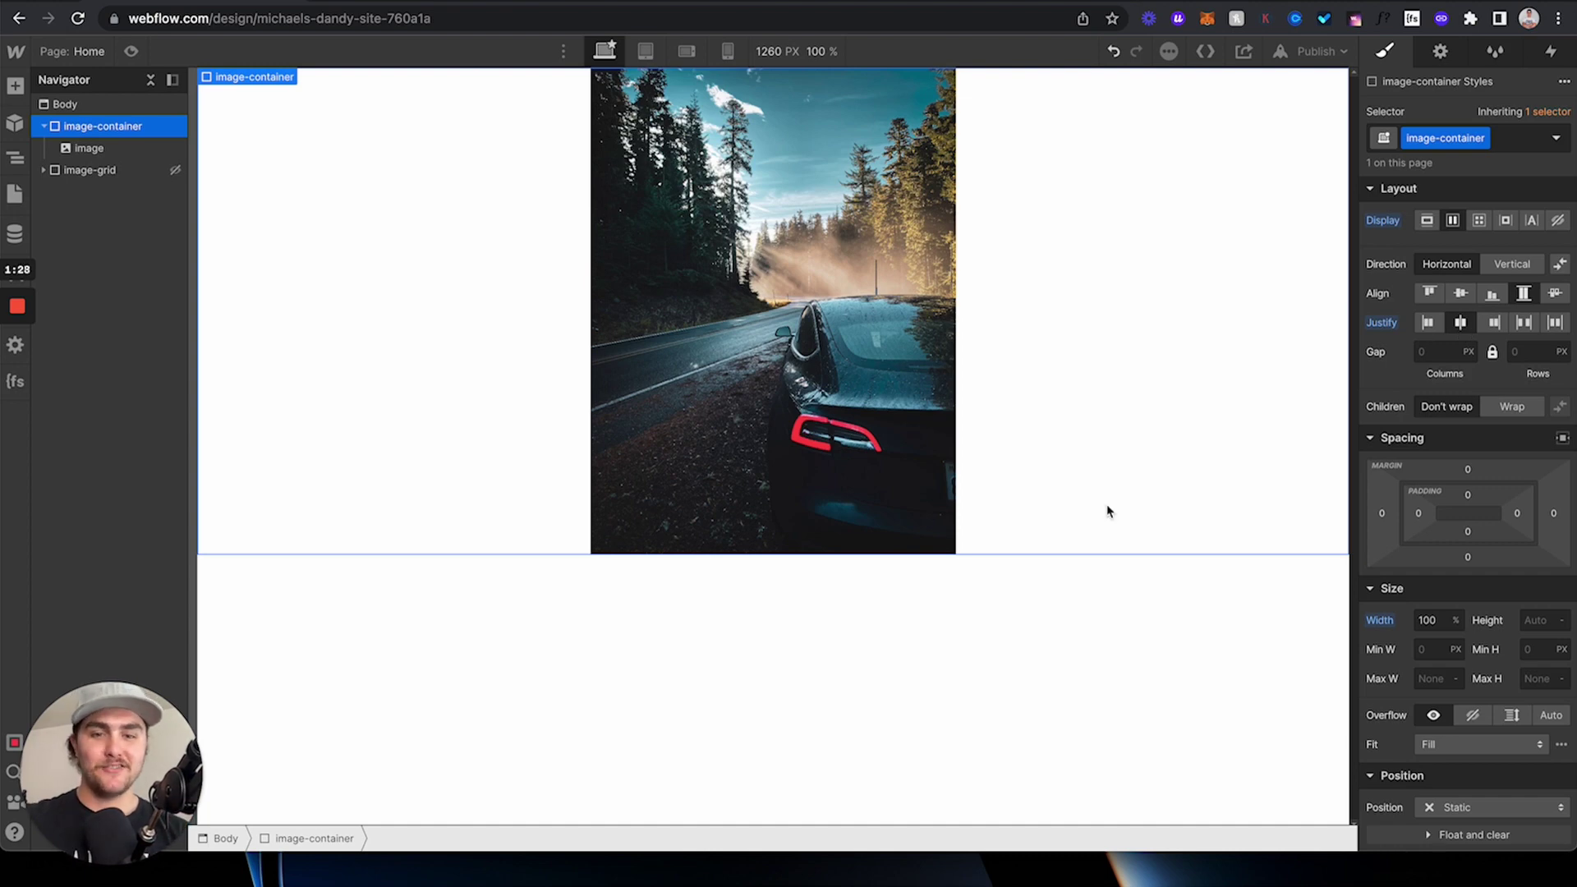
# Preview the centred car photo at Tablet, Mobile landscape and Mobile portrait widths
pyautogui.click(648, 54)
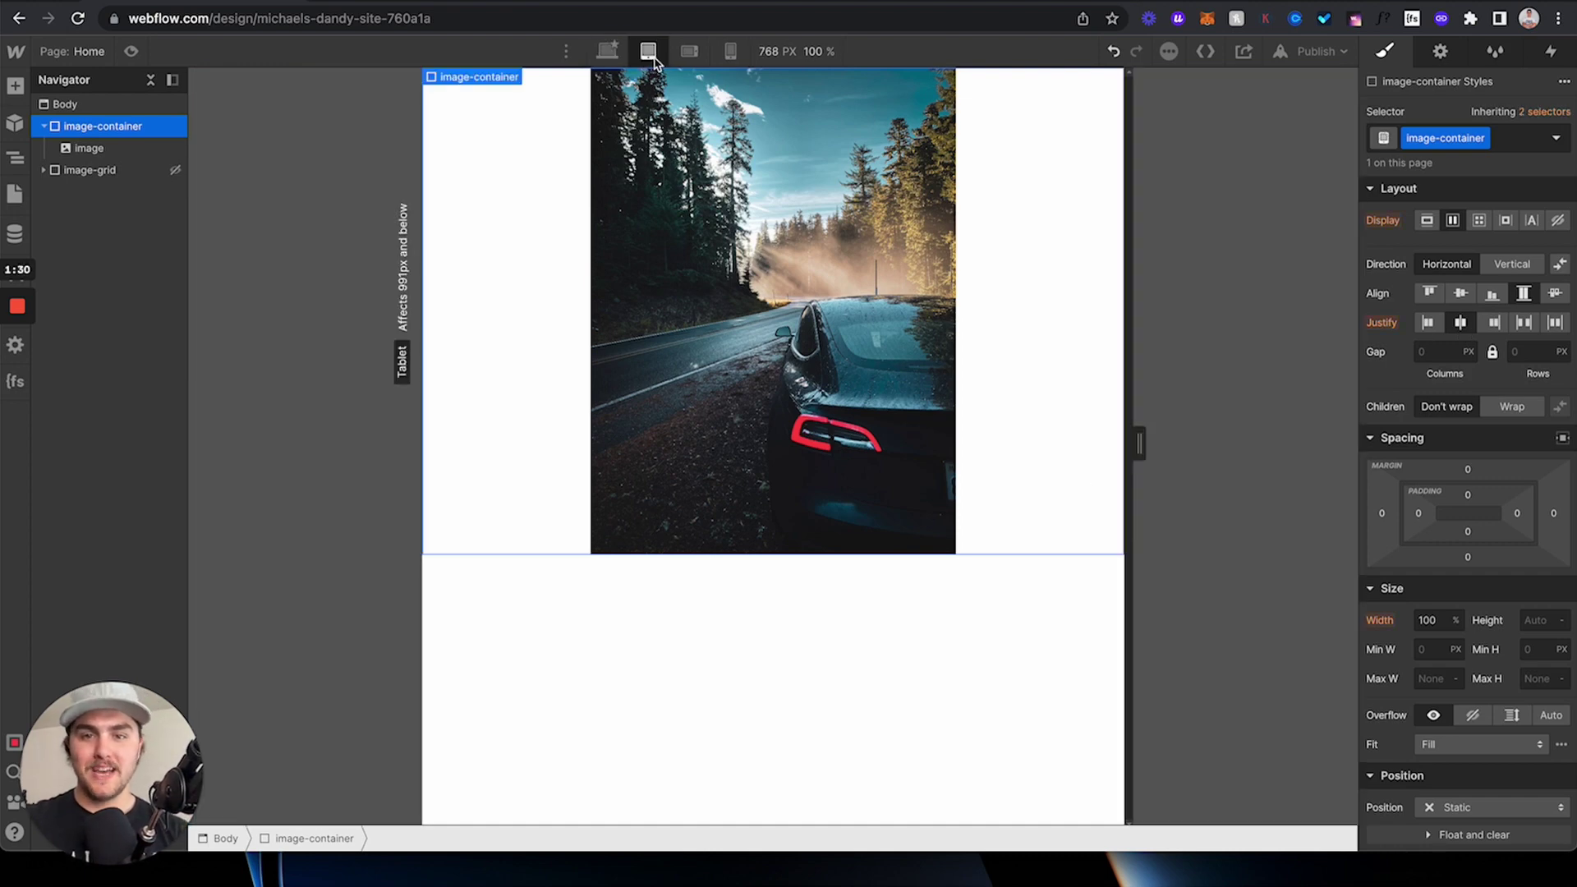
pyautogui.click(700, 58)
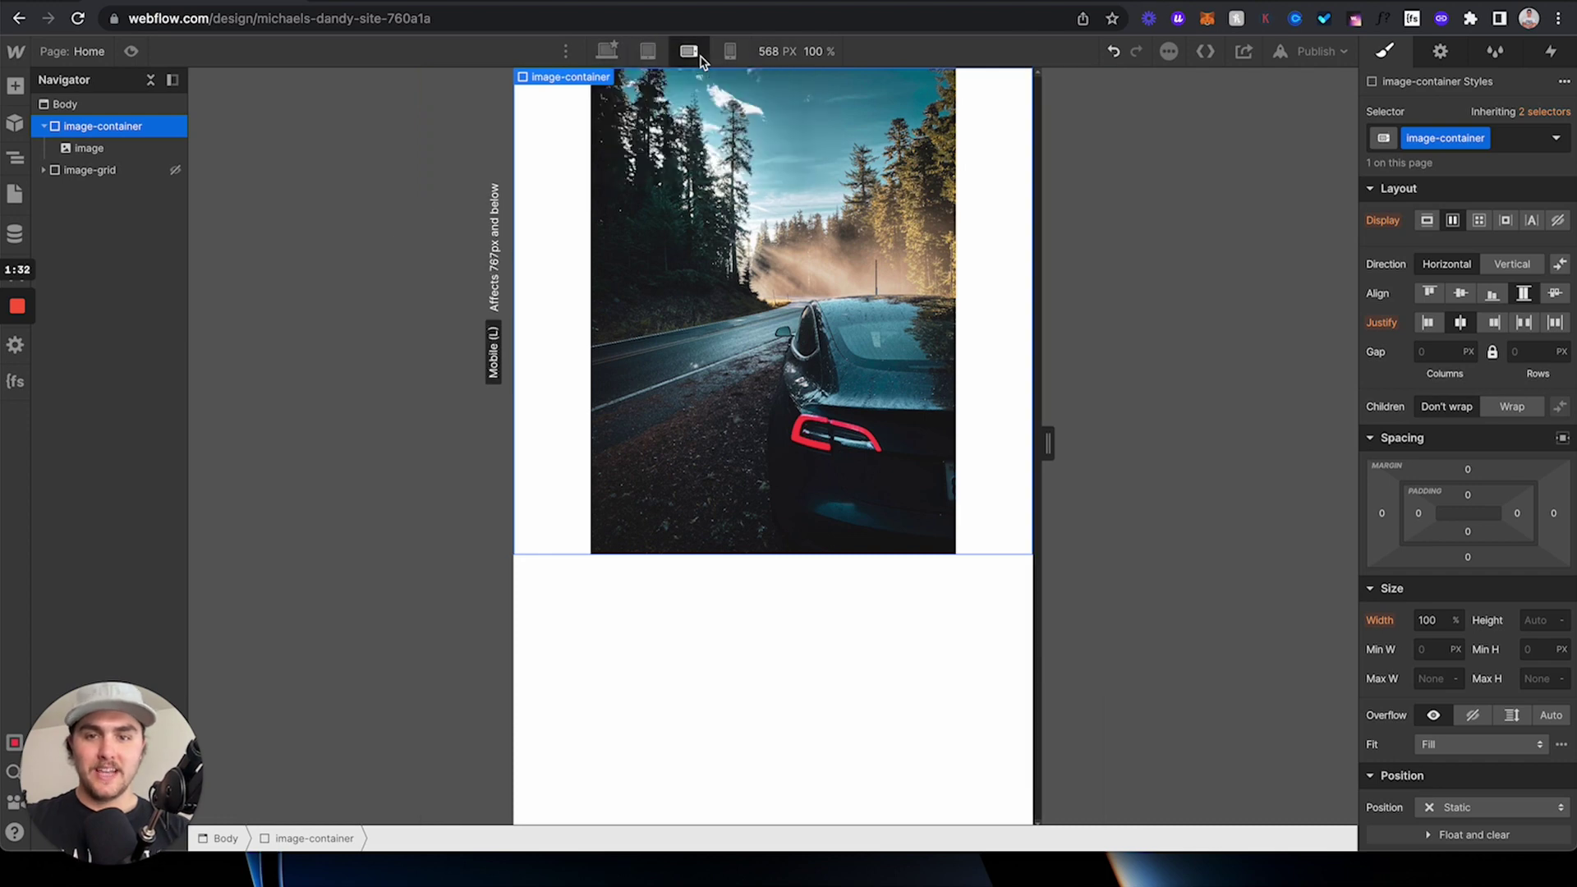
pyautogui.click(728, 54)
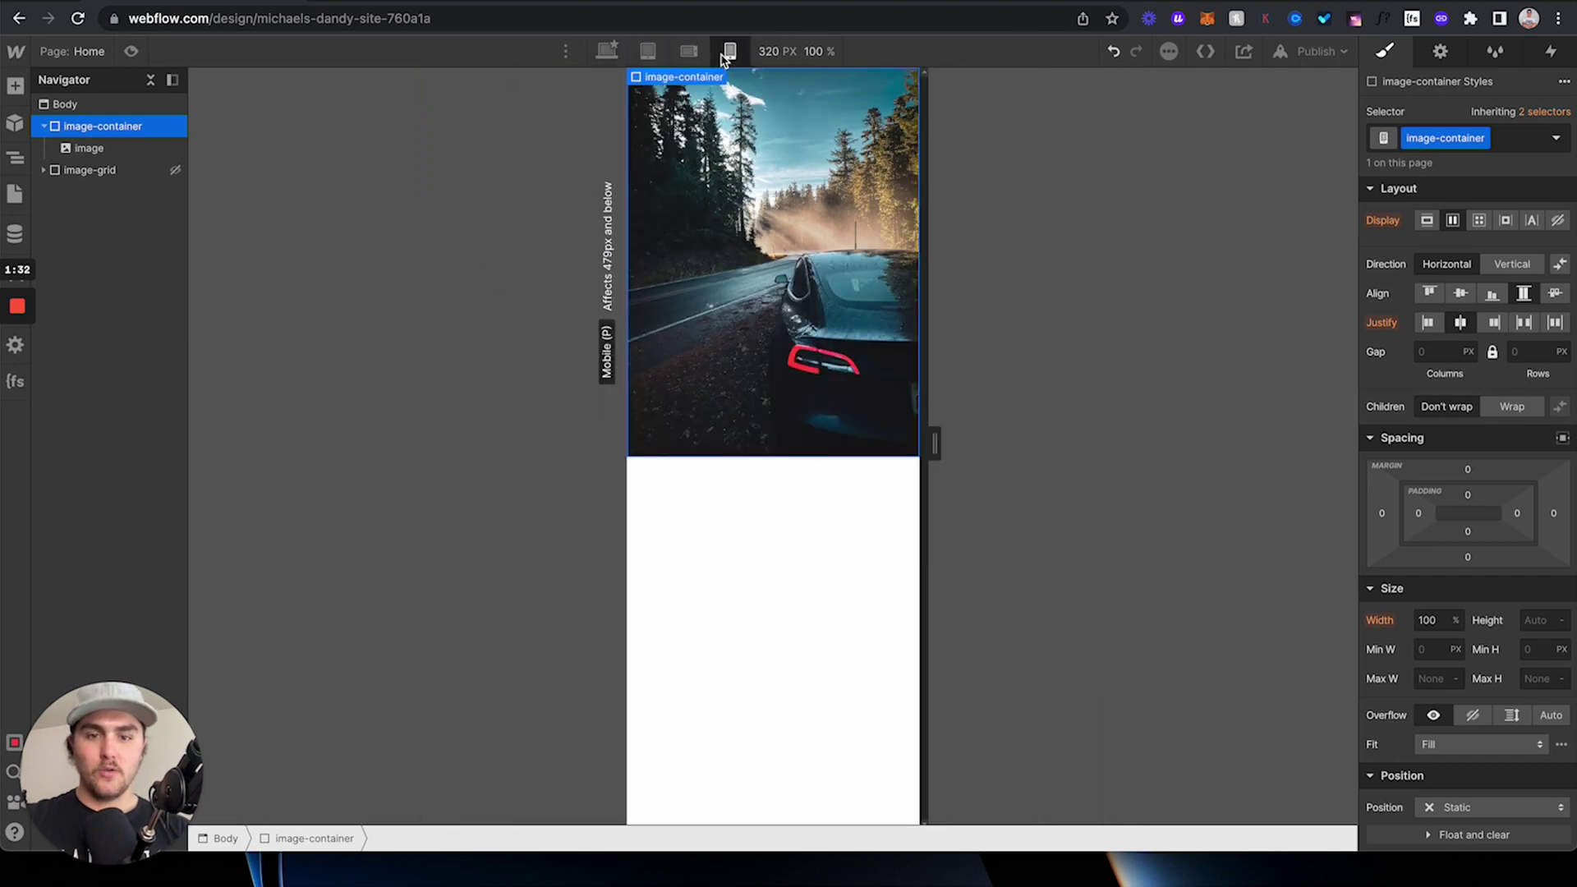
# Return to the Desktop view and set image-container's Display to None
pyautogui.click(608, 52)
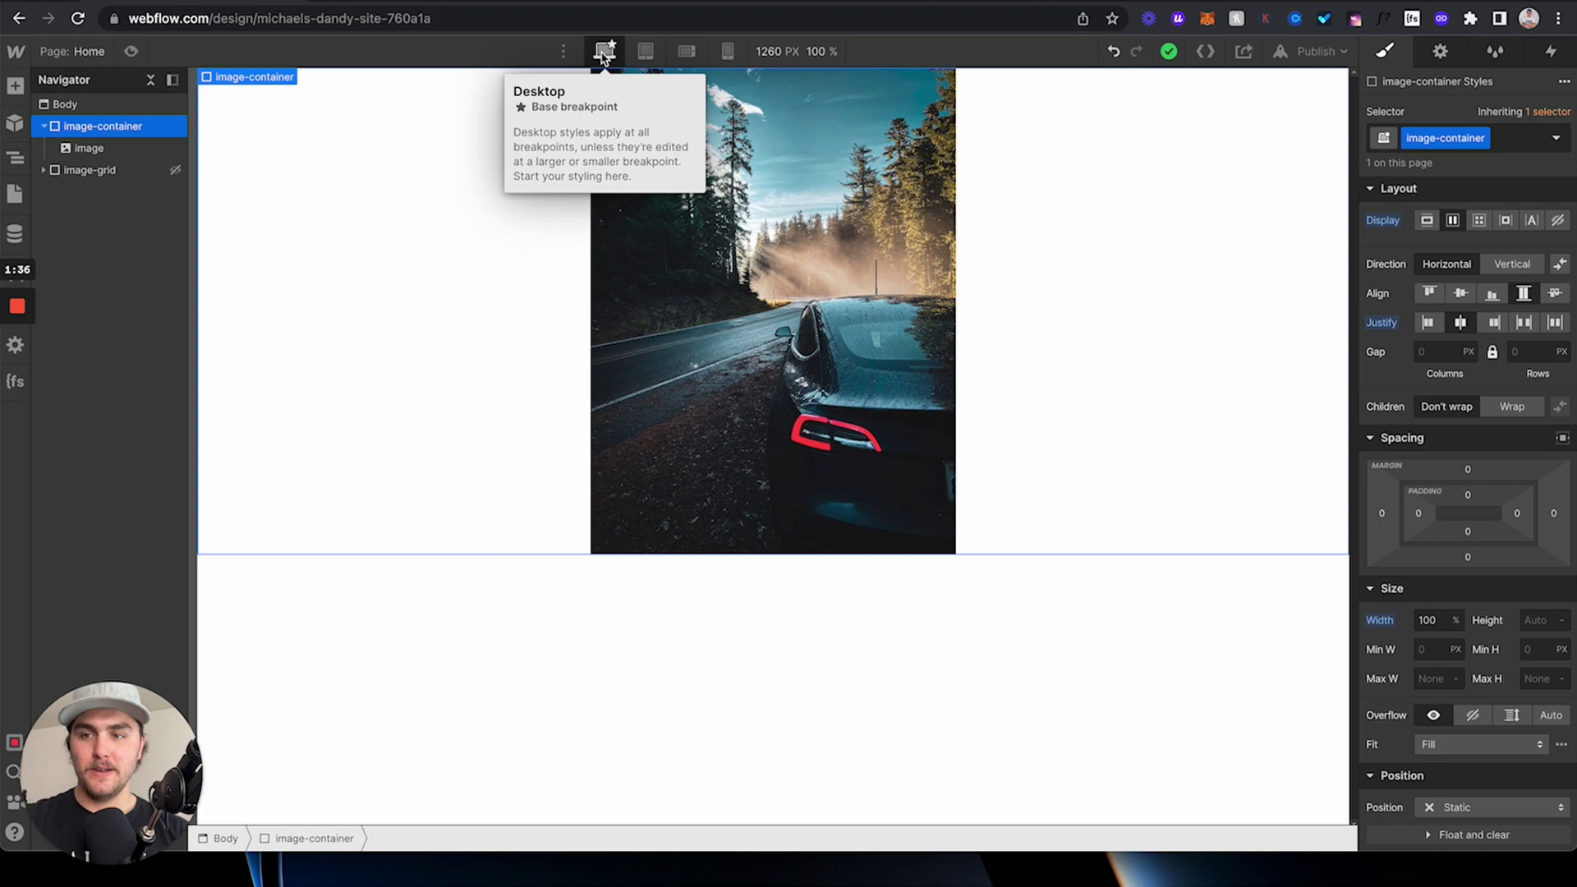
pyautogui.click(44, 127)
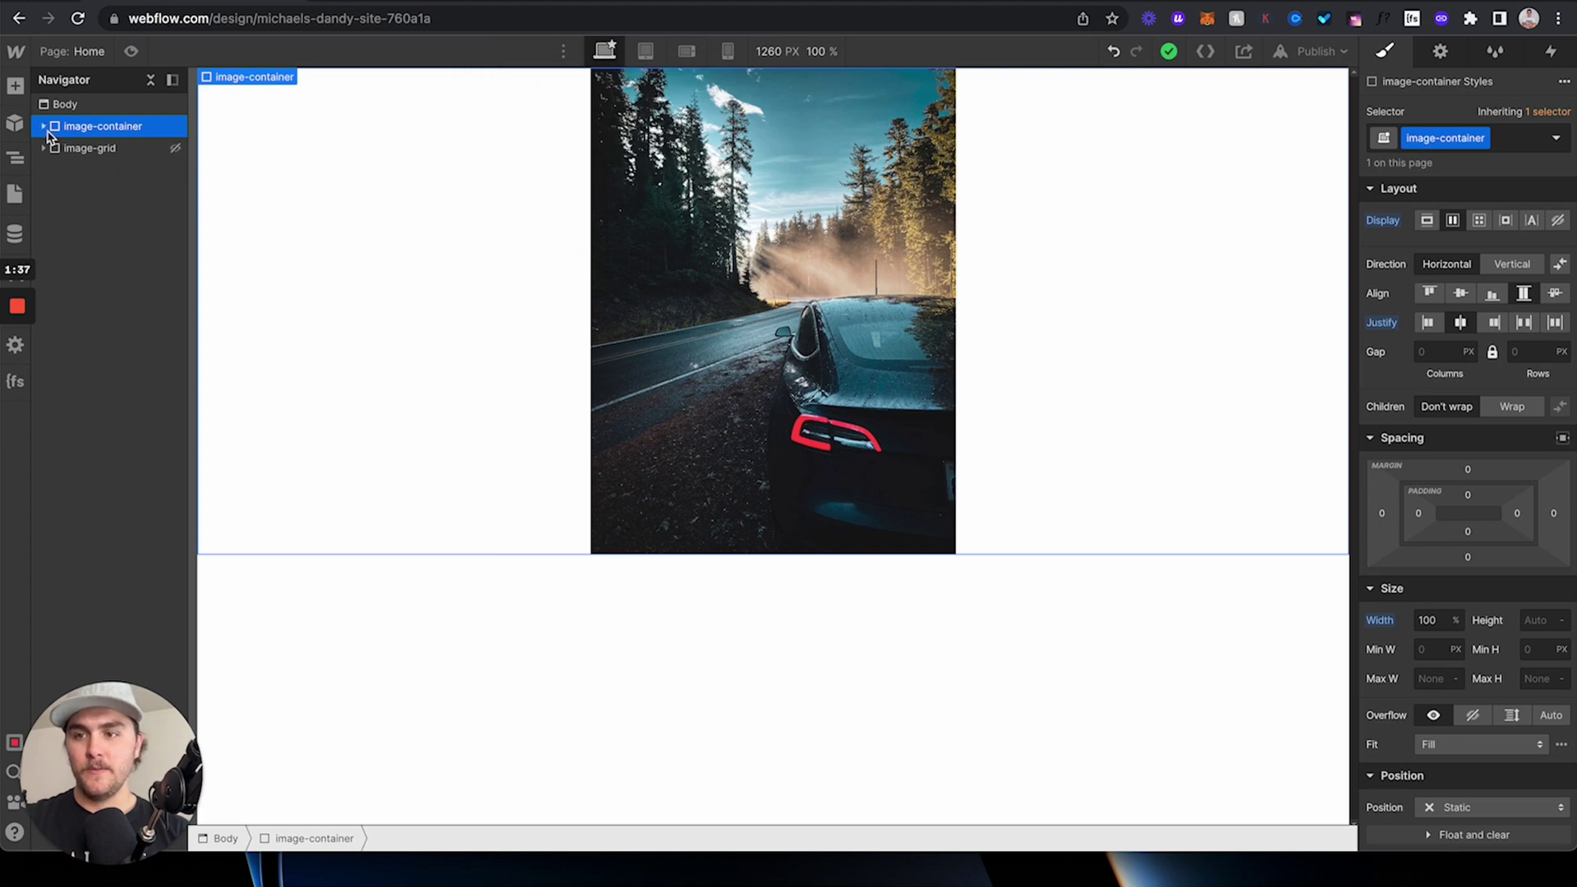
pyautogui.click(1557, 220)
pyautogui.click(123, 149)
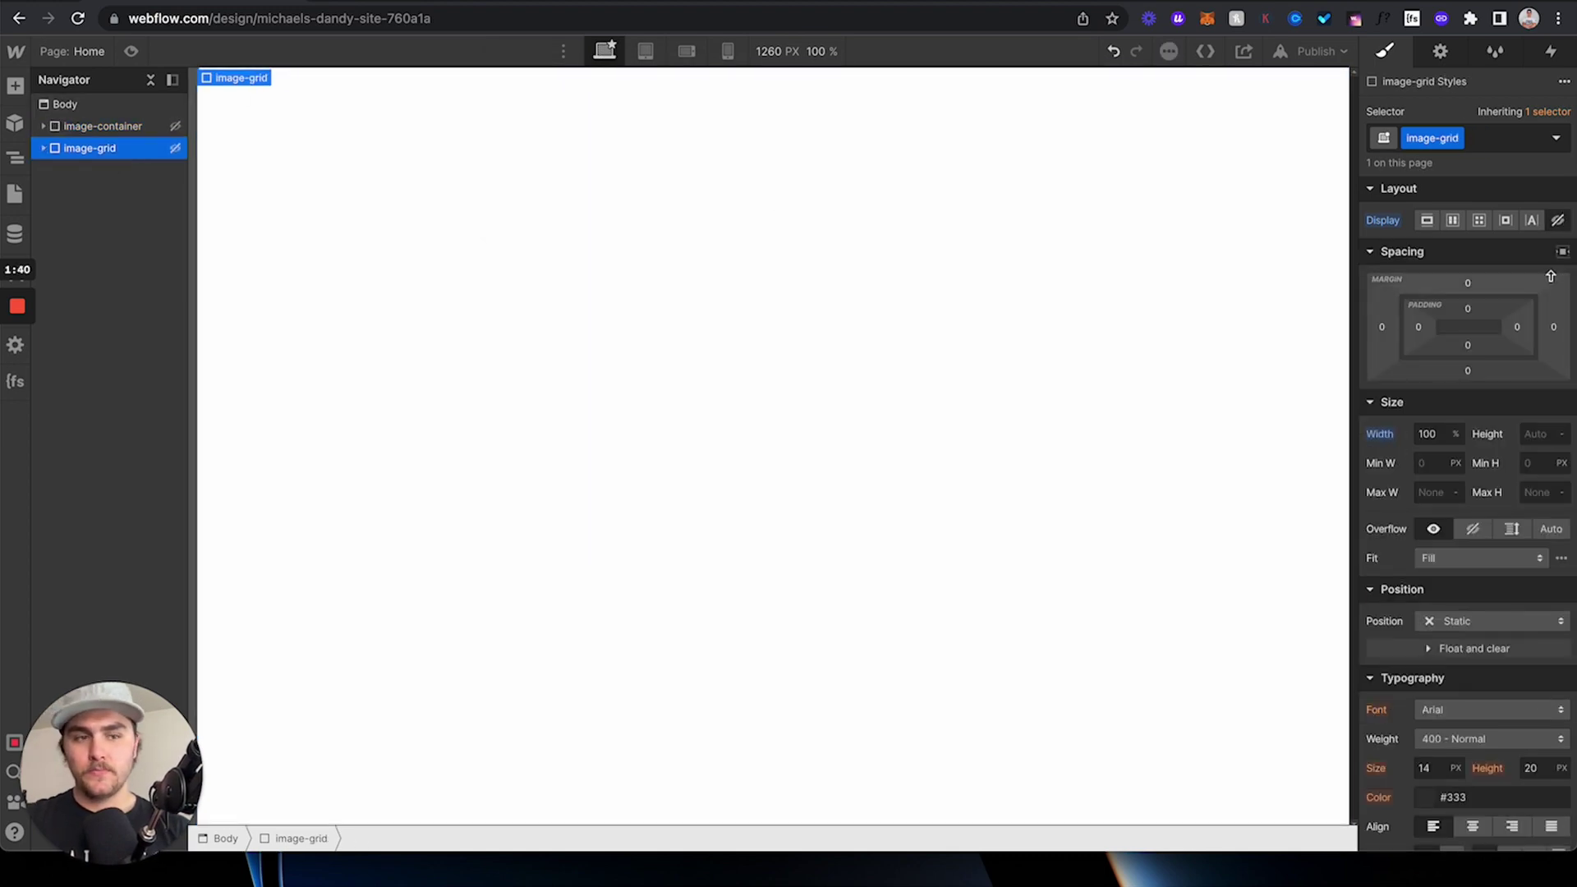
pyautogui.click(1478, 221)
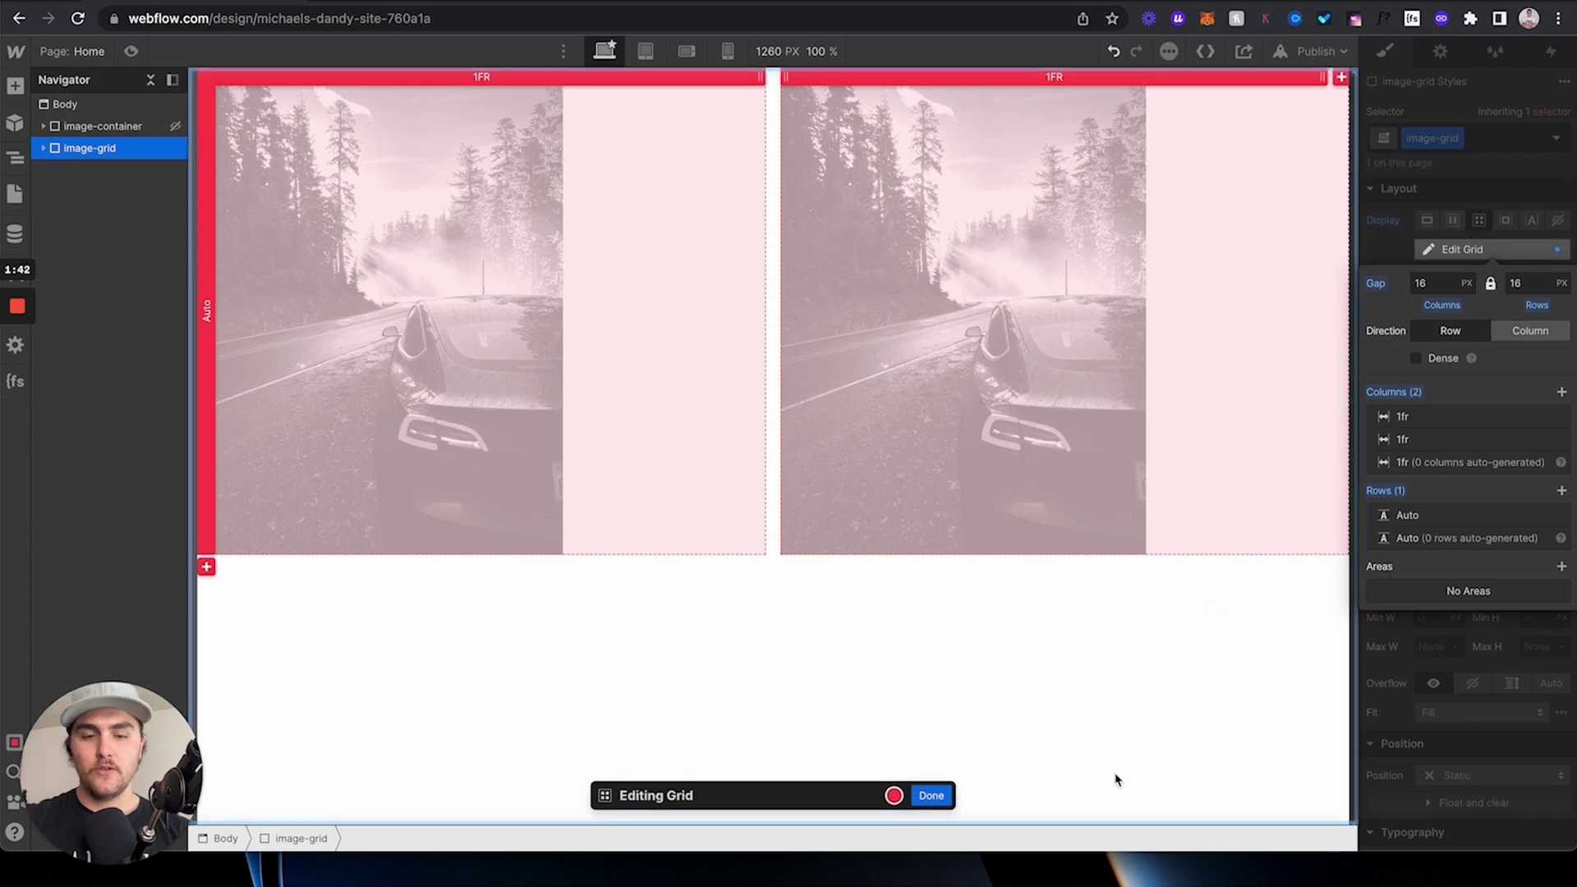
pyautogui.click(938, 797)
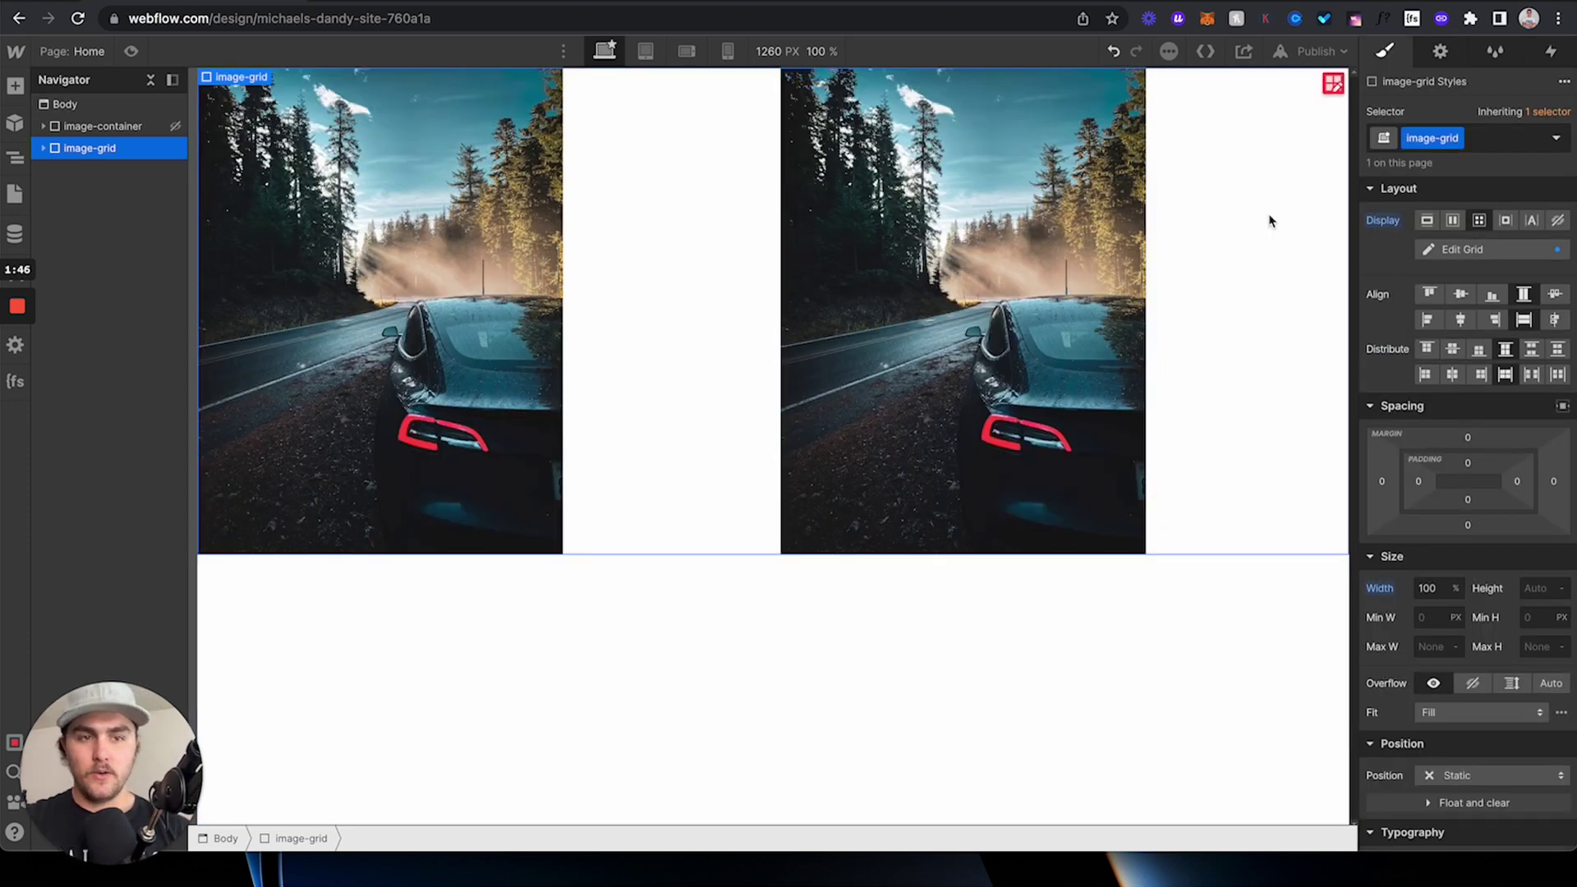
pyautogui.click(1337, 85)
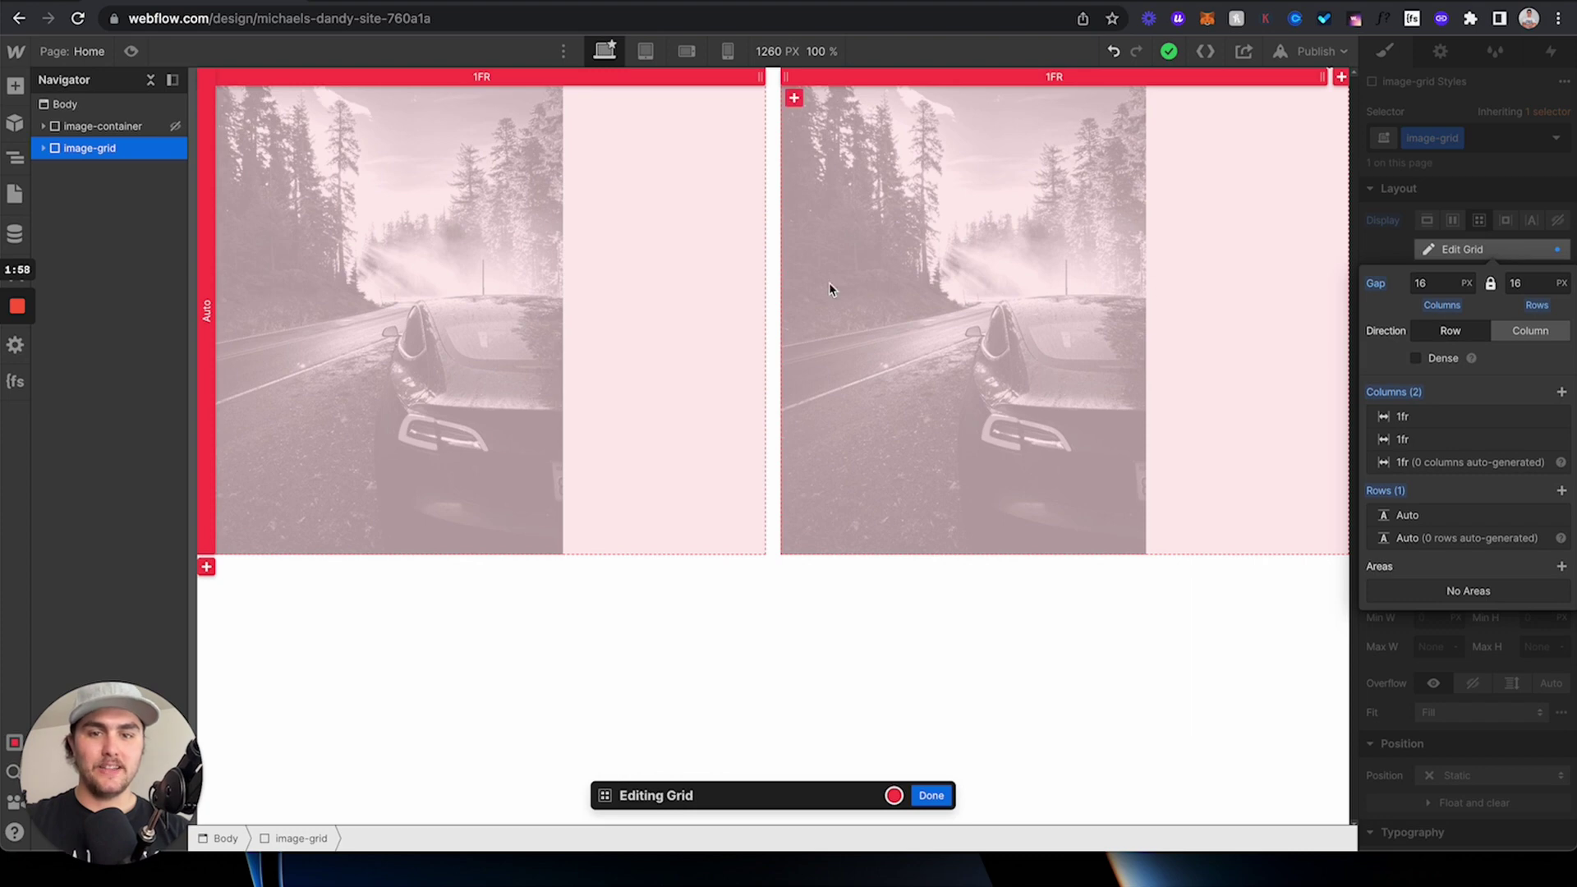
# Close the grid editor, expand image-grid in the Navigator, and select the first image
pyautogui.click(932, 796)
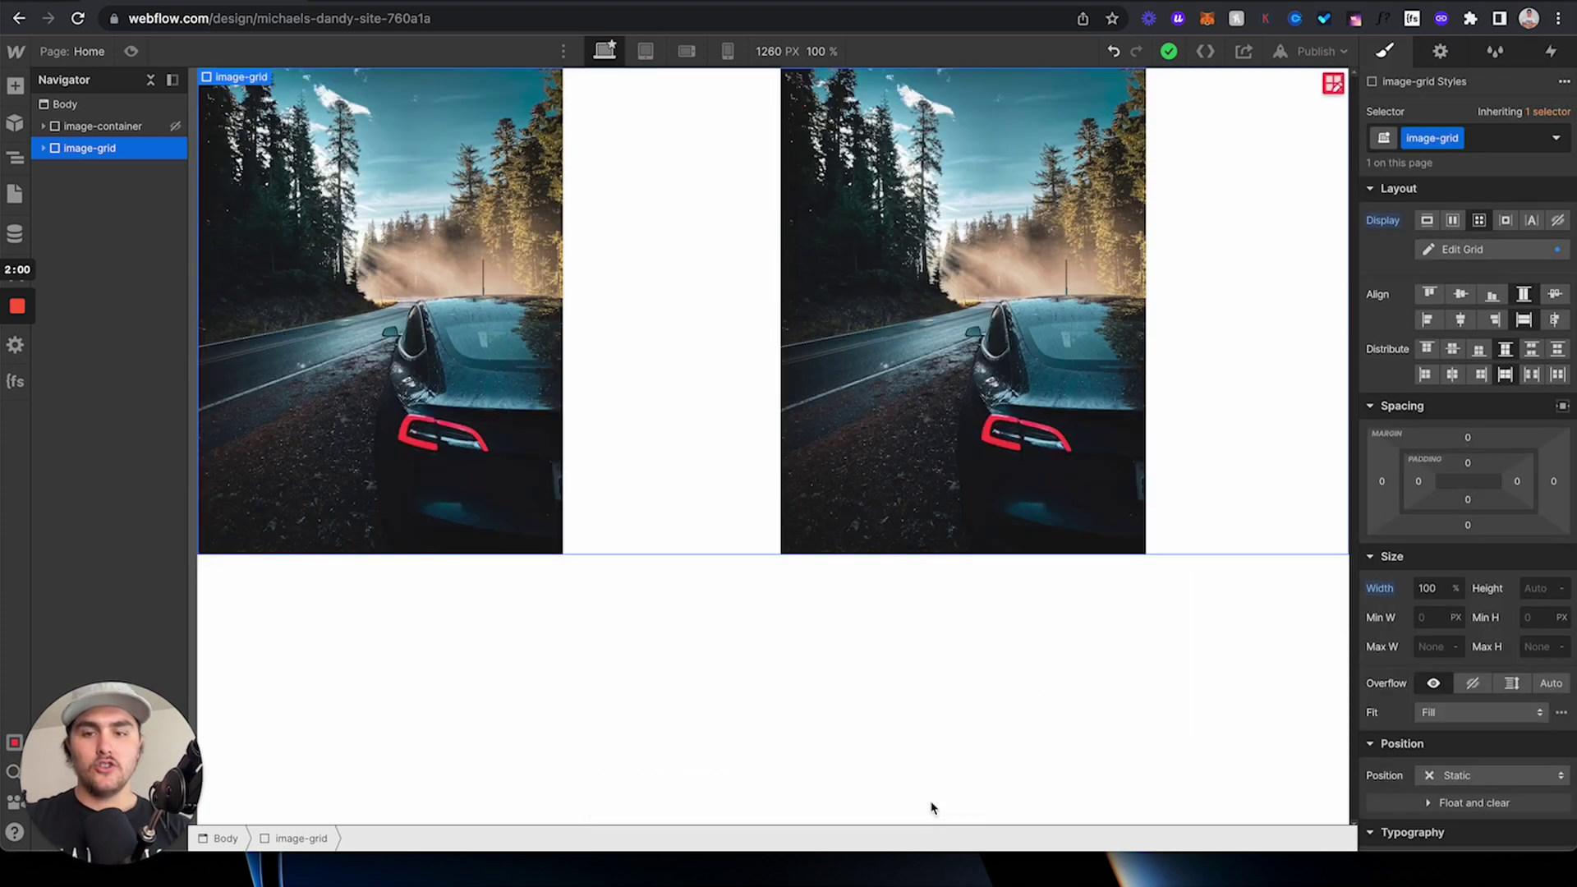
pyautogui.click(44, 149)
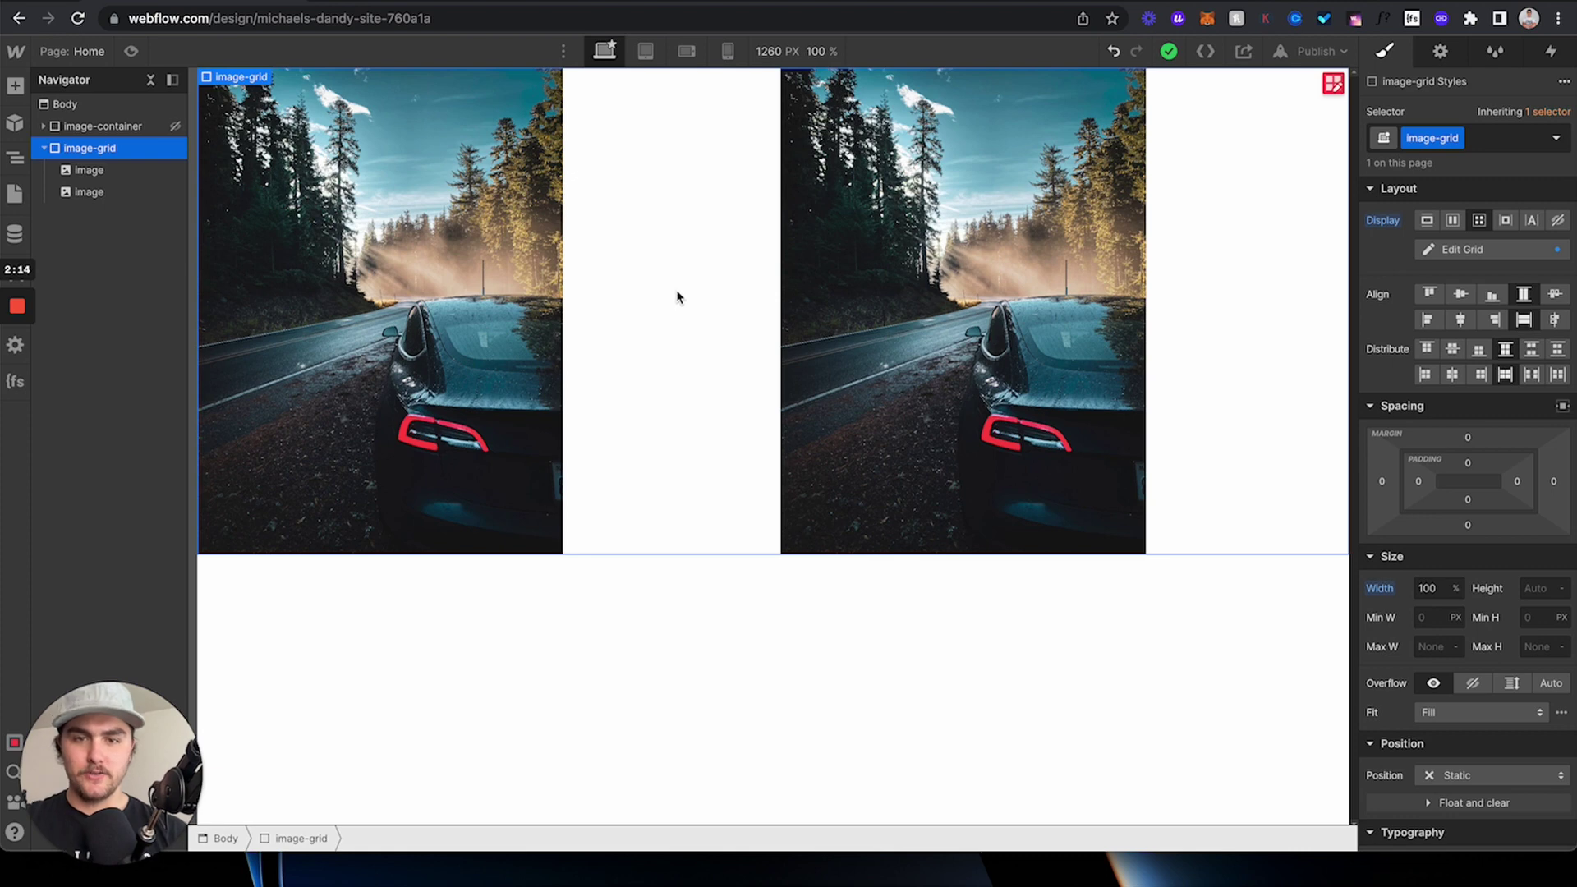
pyautogui.click(468, 268)
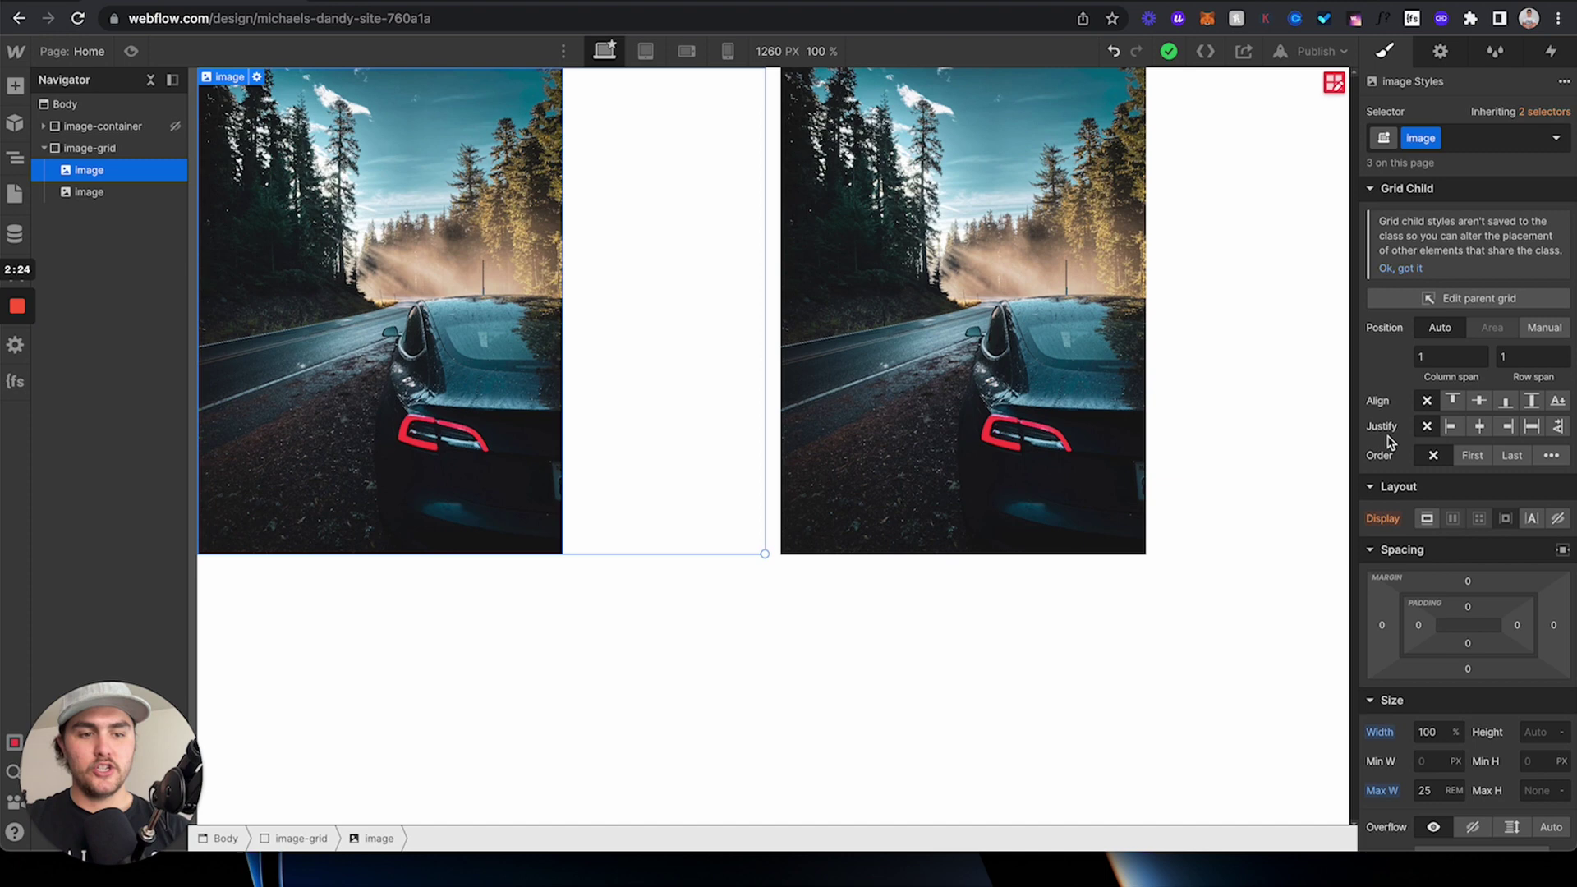
# Set Grid Child Justify to Center on both grid images
pyautogui.click(1482, 426)
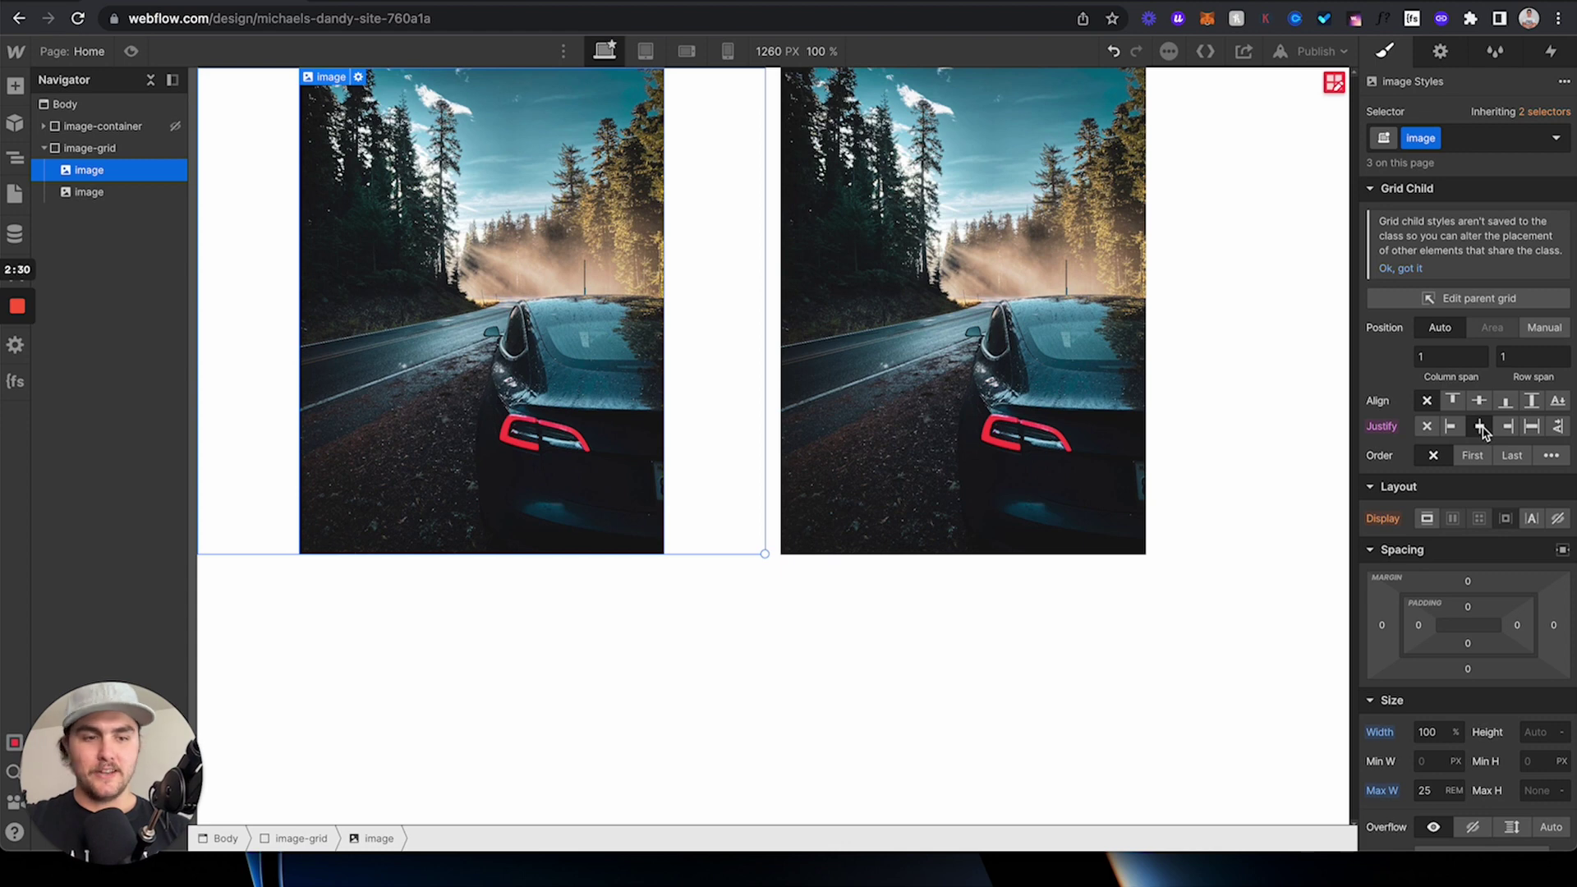
pyautogui.click(1097, 404)
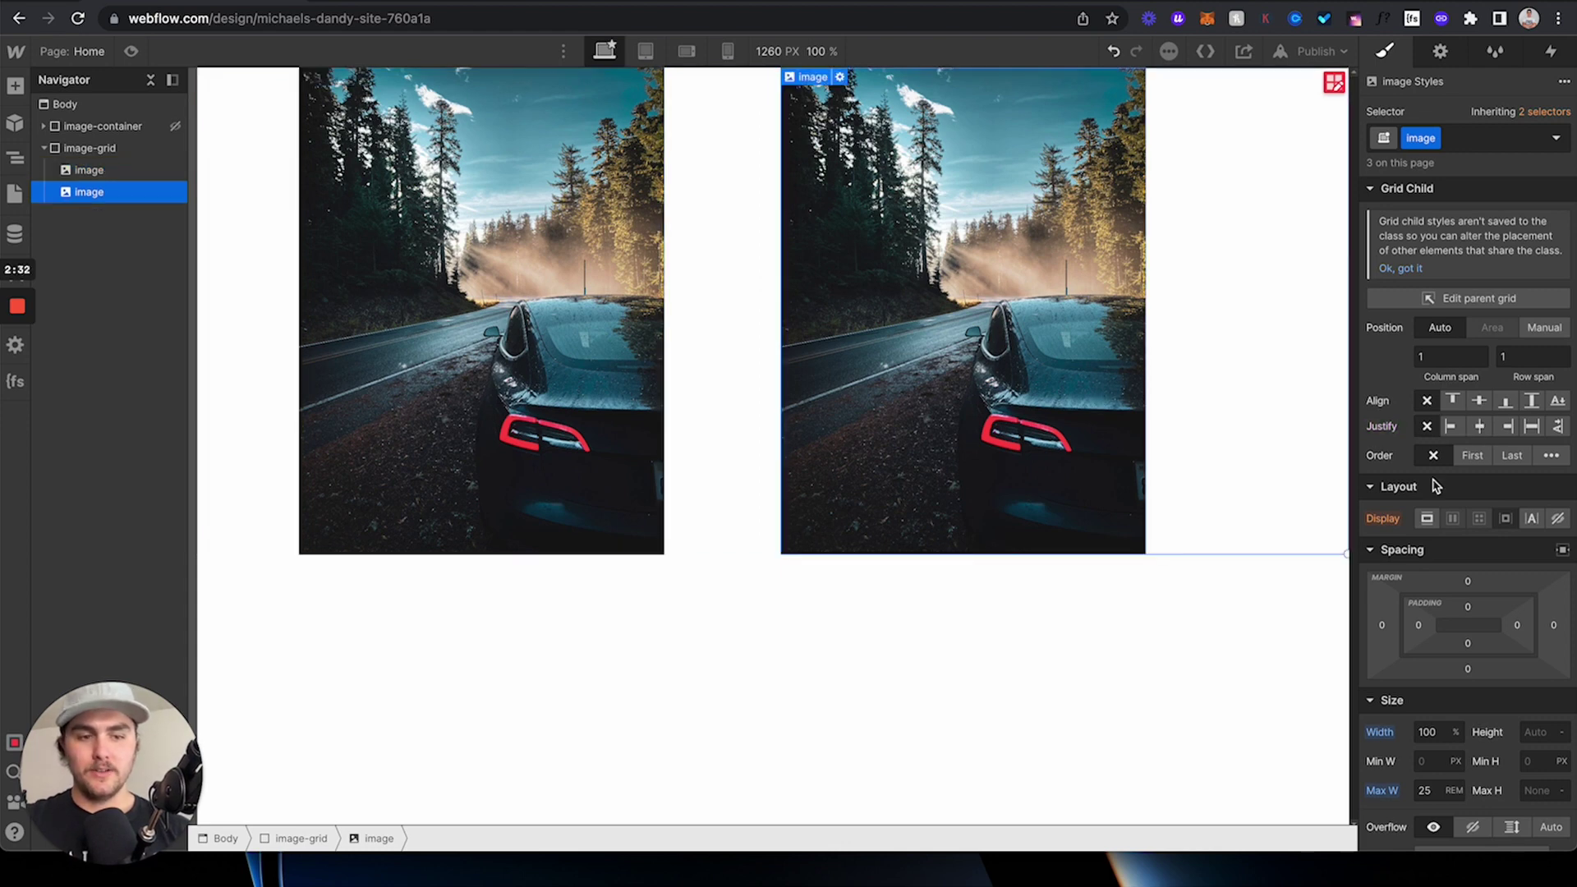
pyautogui.click(1482, 427)
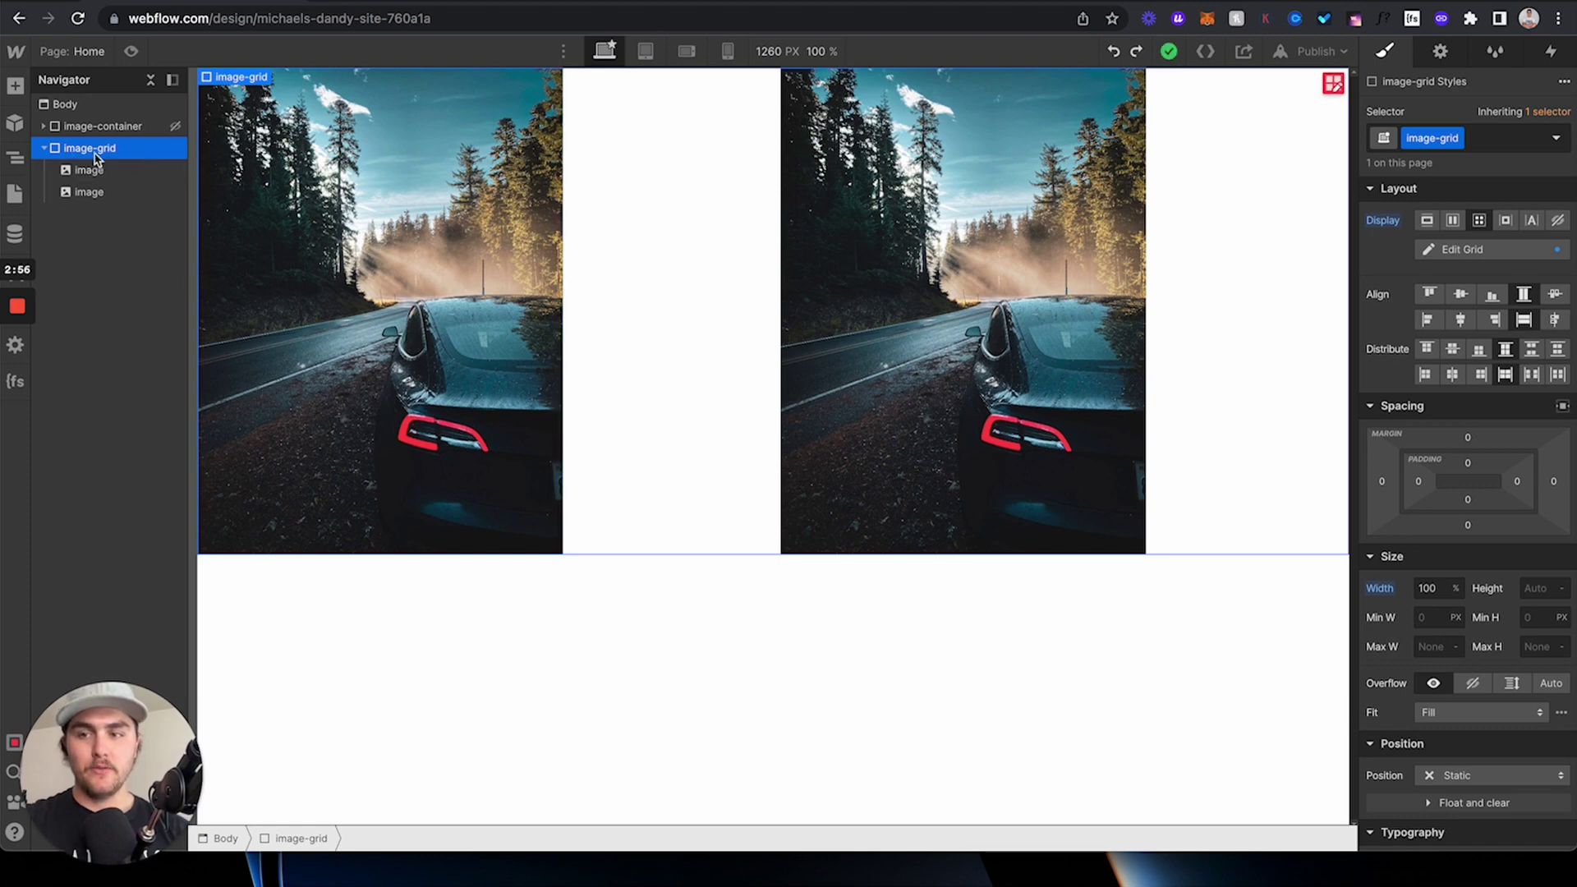
# Try Align center on image-grid, open and close Edit Grid, then undo the centring
pyautogui.click(1462, 322)
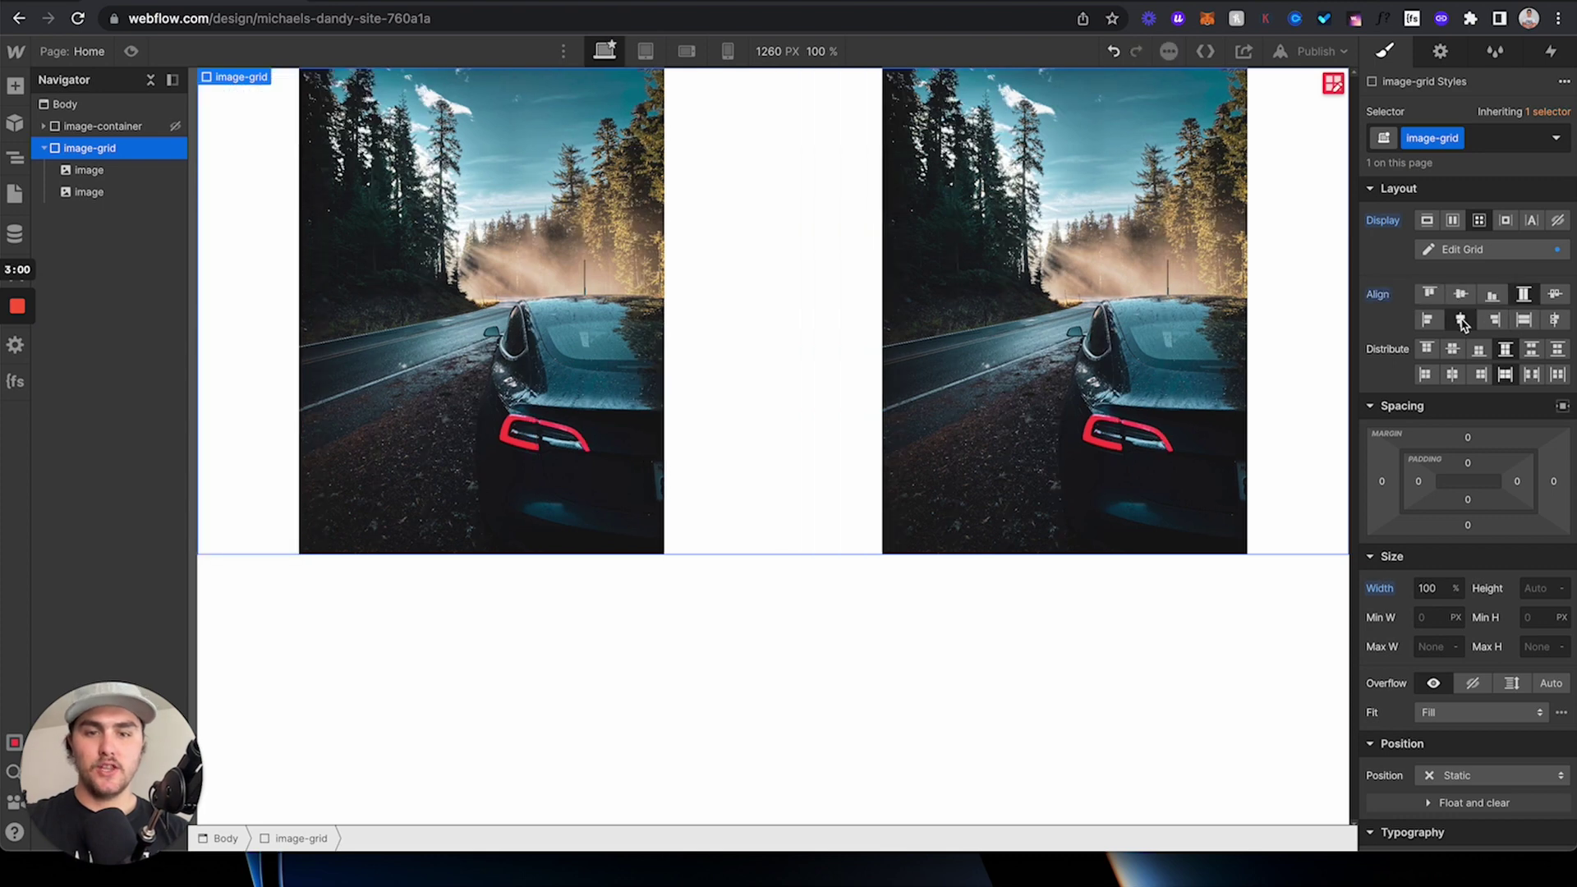
pyautogui.click(1332, 83)
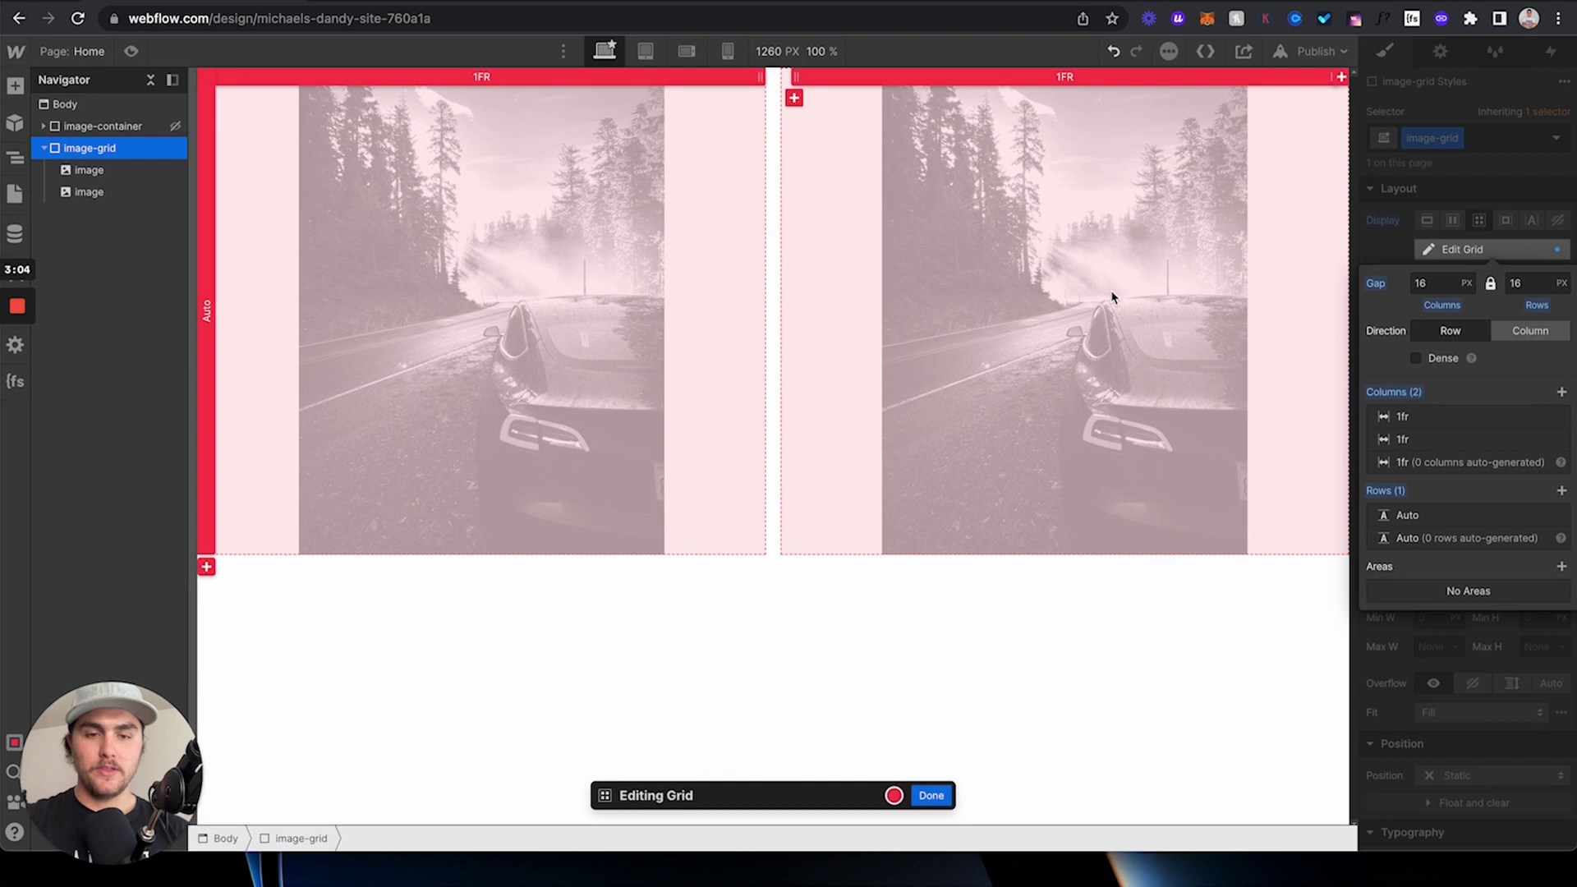
pyautogui.click(932, 796)
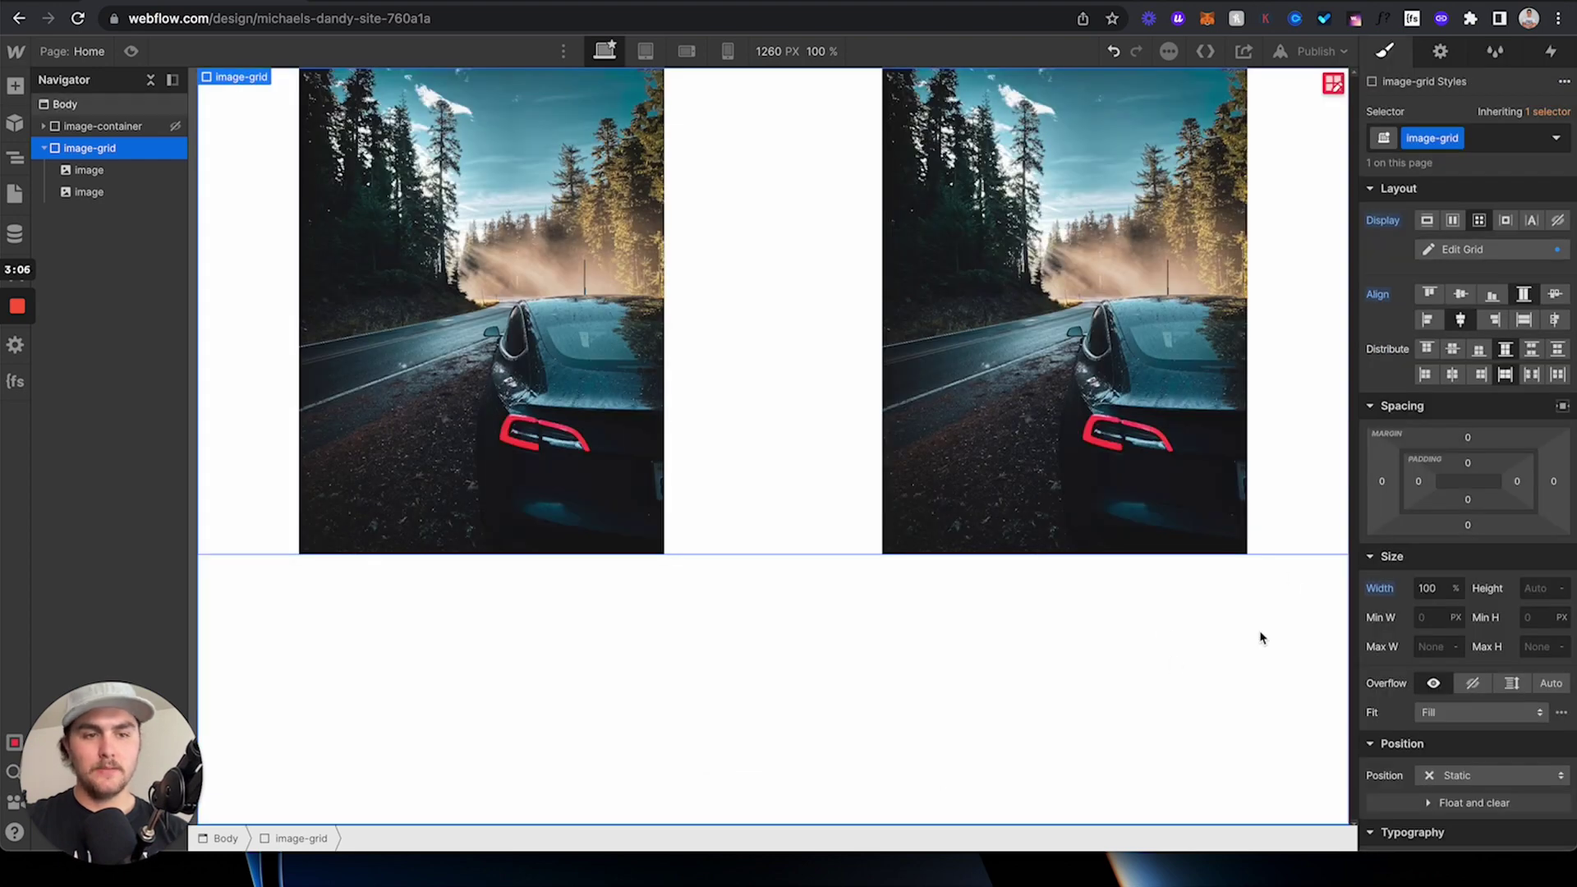
pyautogui.press('super+z')
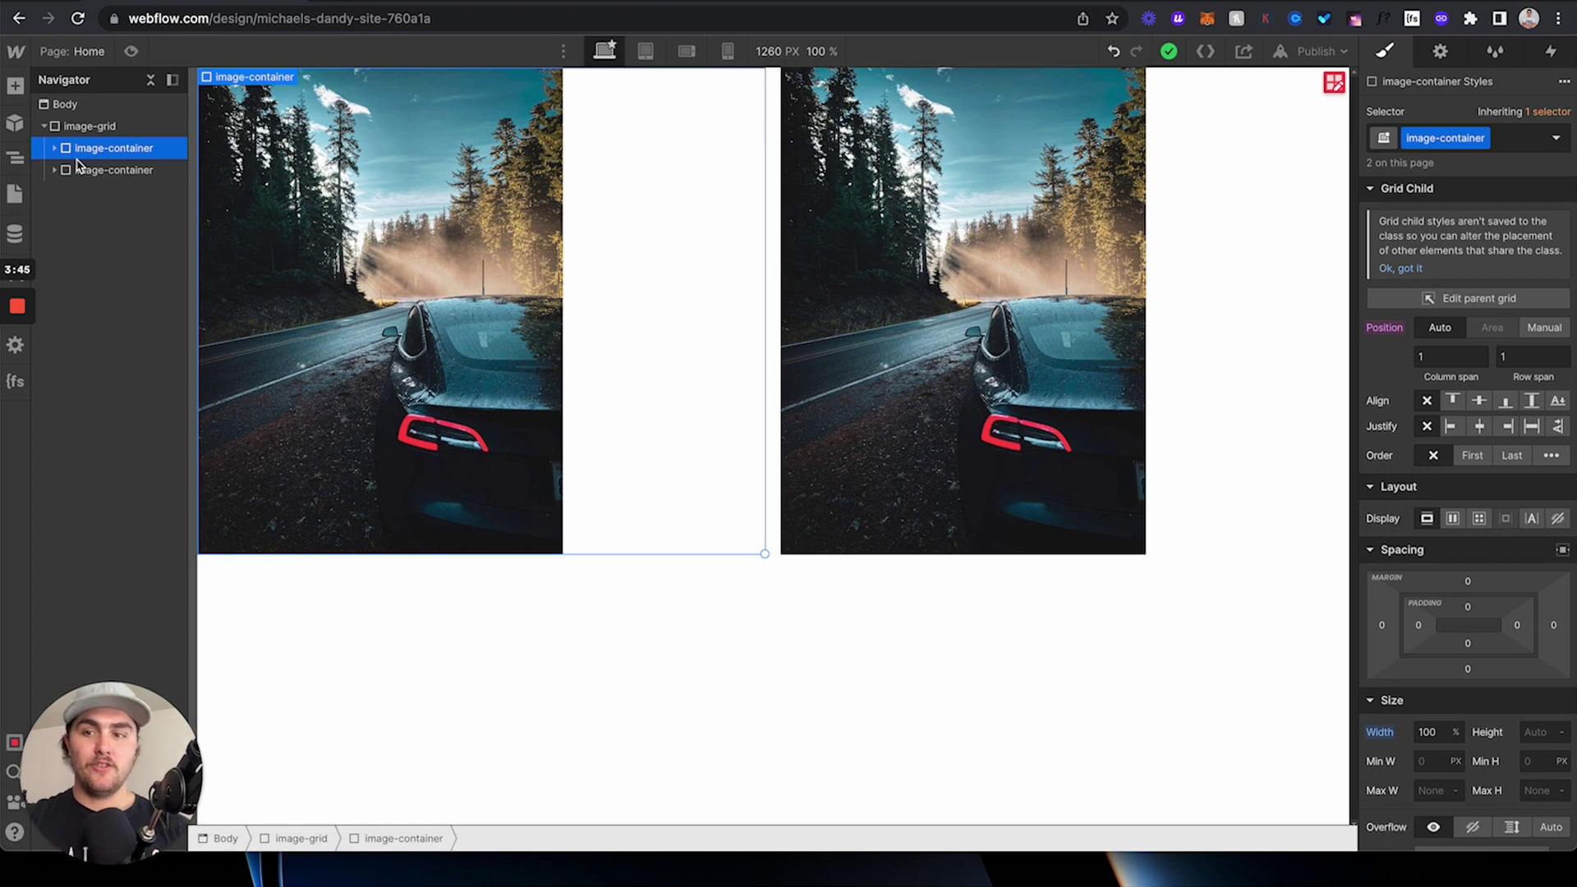
# Select the first image-container and give it Display Flex with Justify Center
pyautogui.click(88, 169)
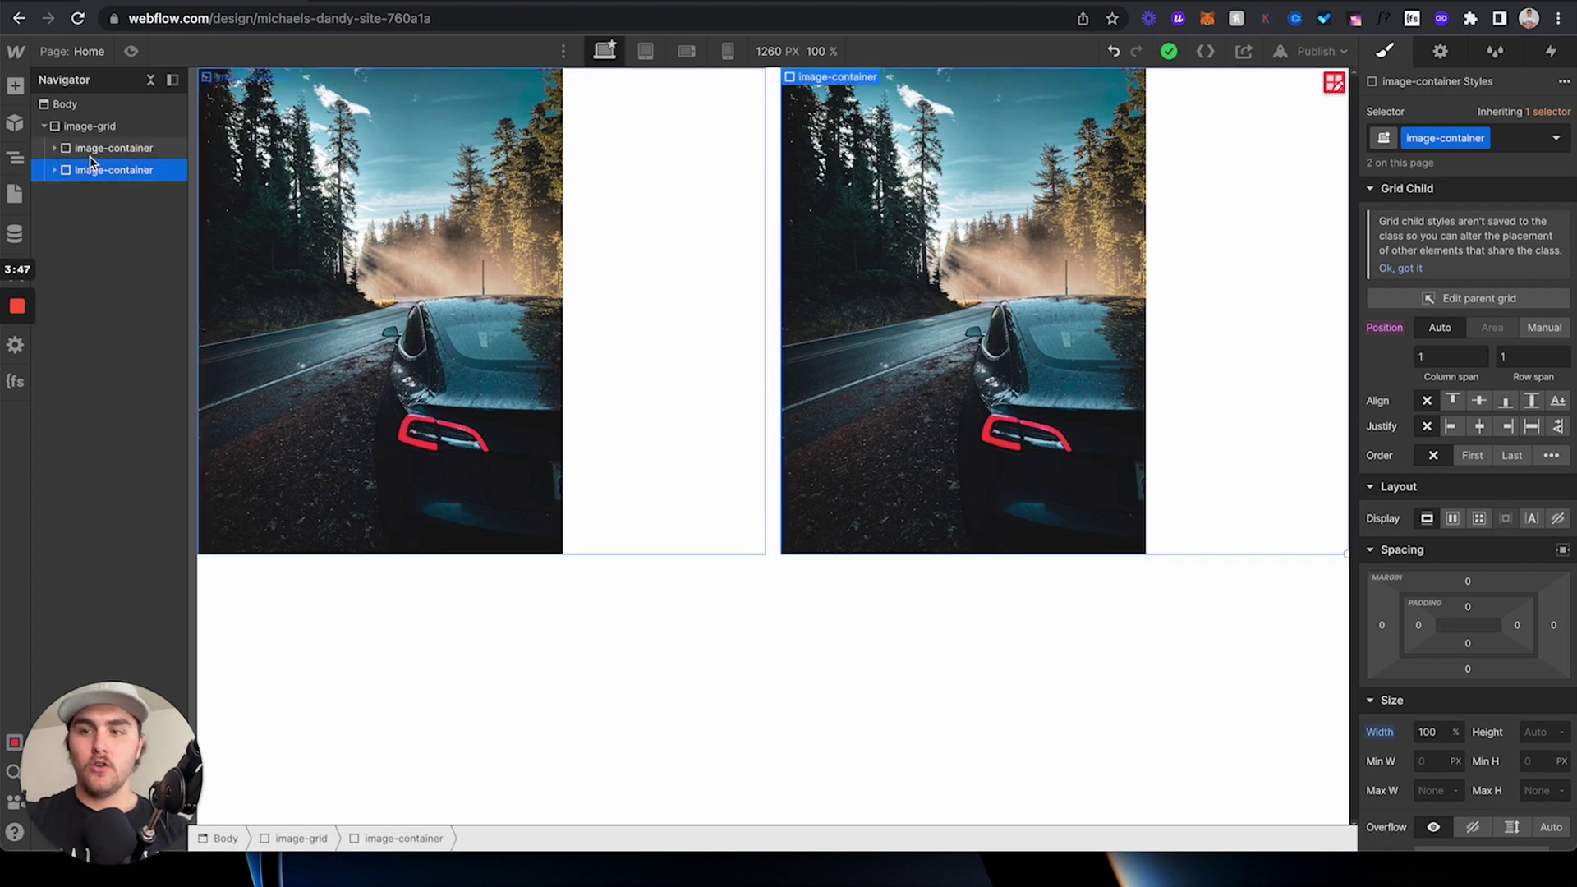
pyautogui.click(91, 152)
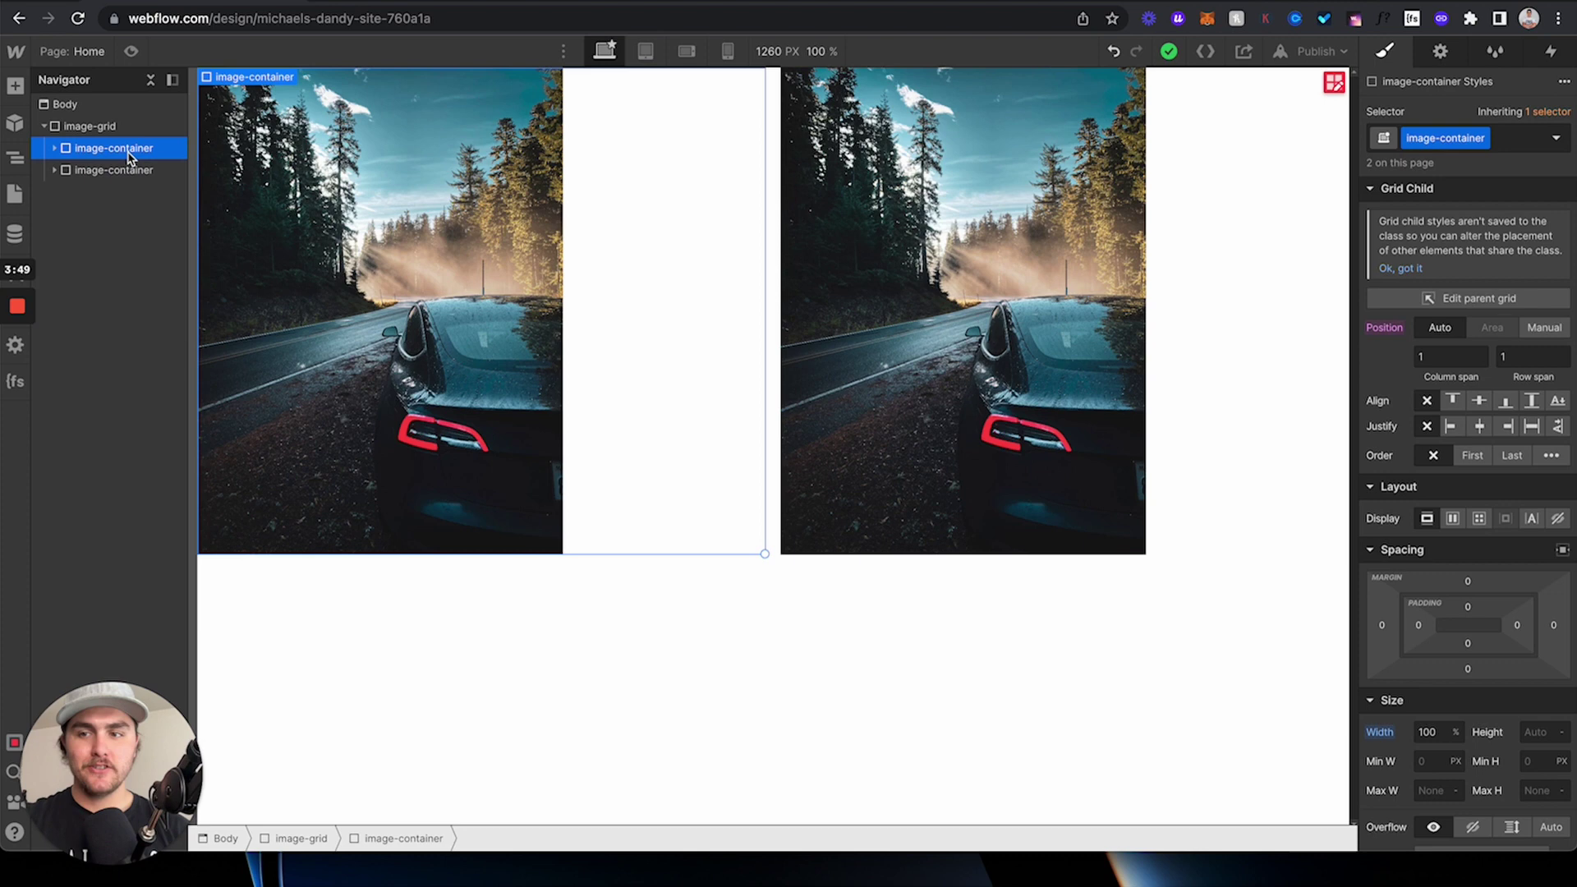
pyautogui.click(366, 269)
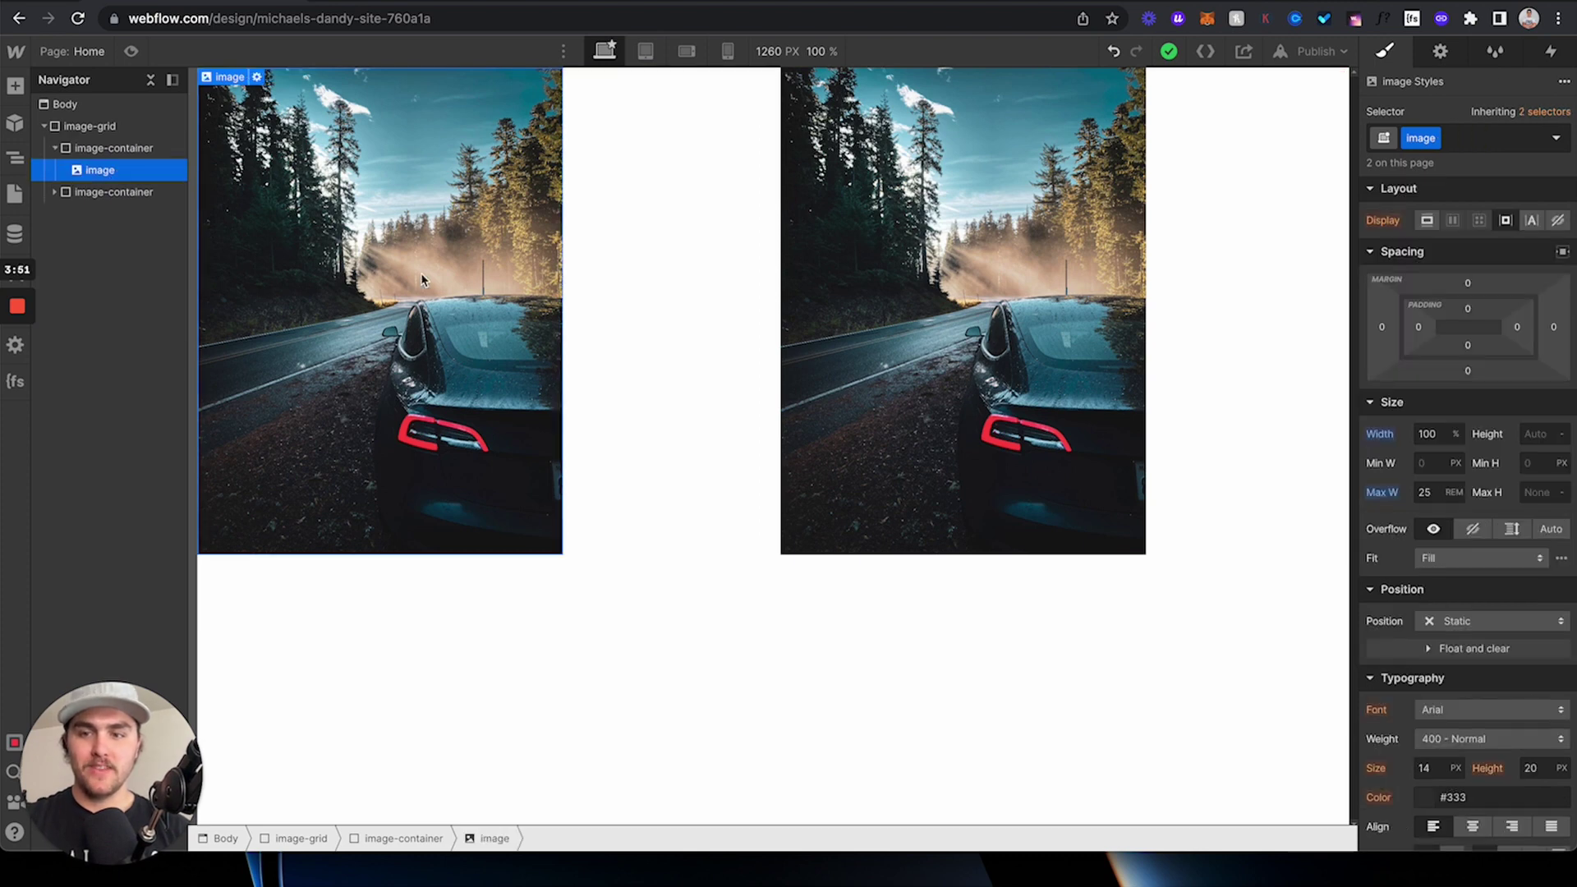
pyautogui.click(114, 149)
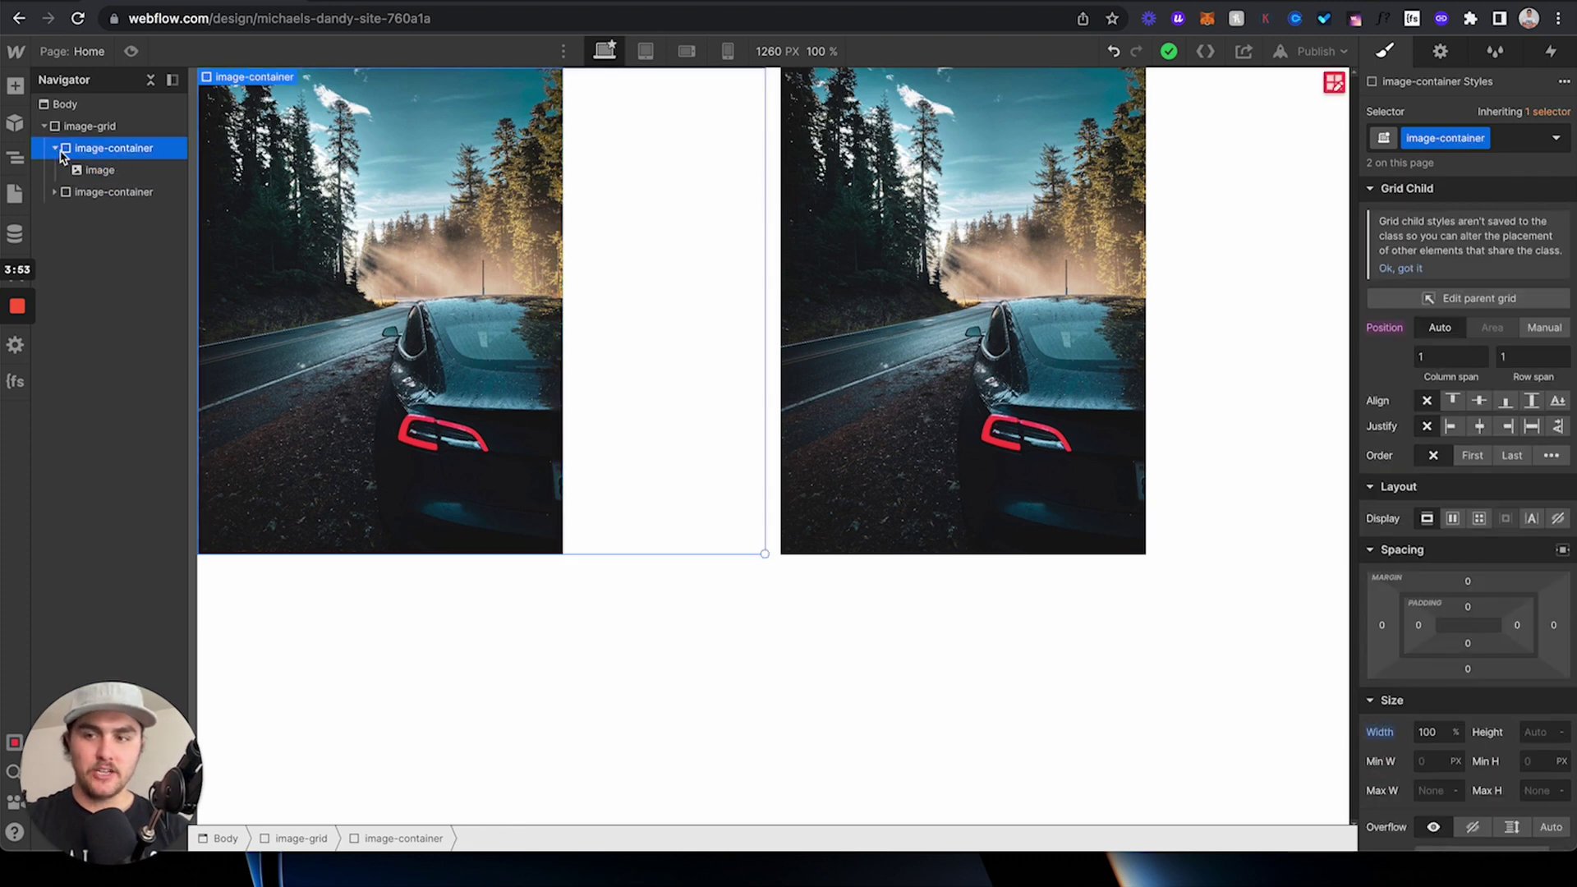
pyautogui.click(56, 148)
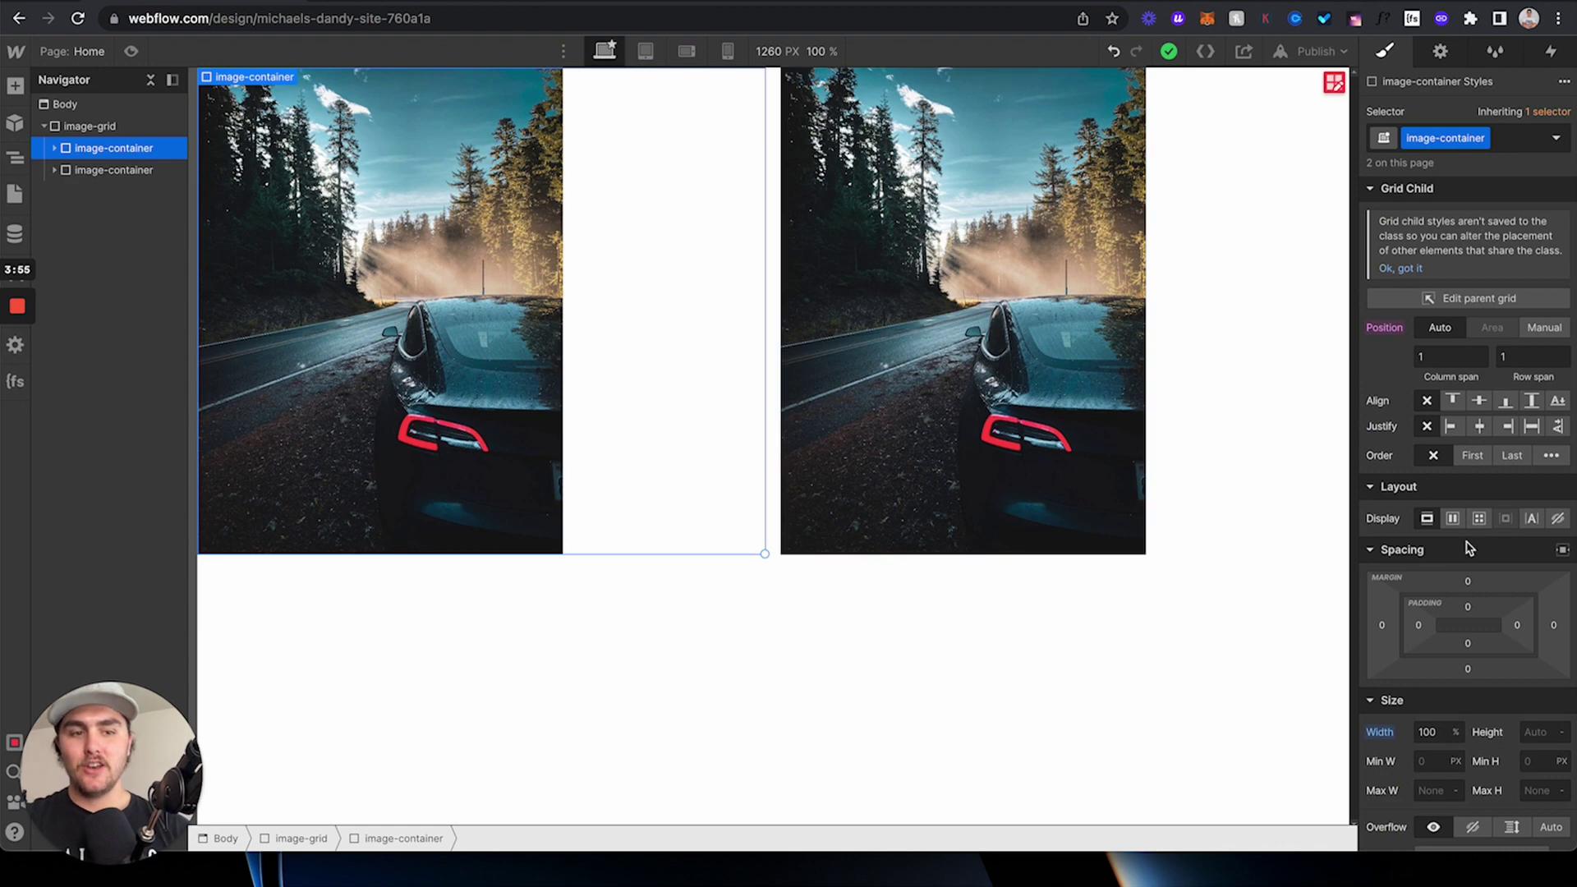
pyautogui.click(1453, 520)
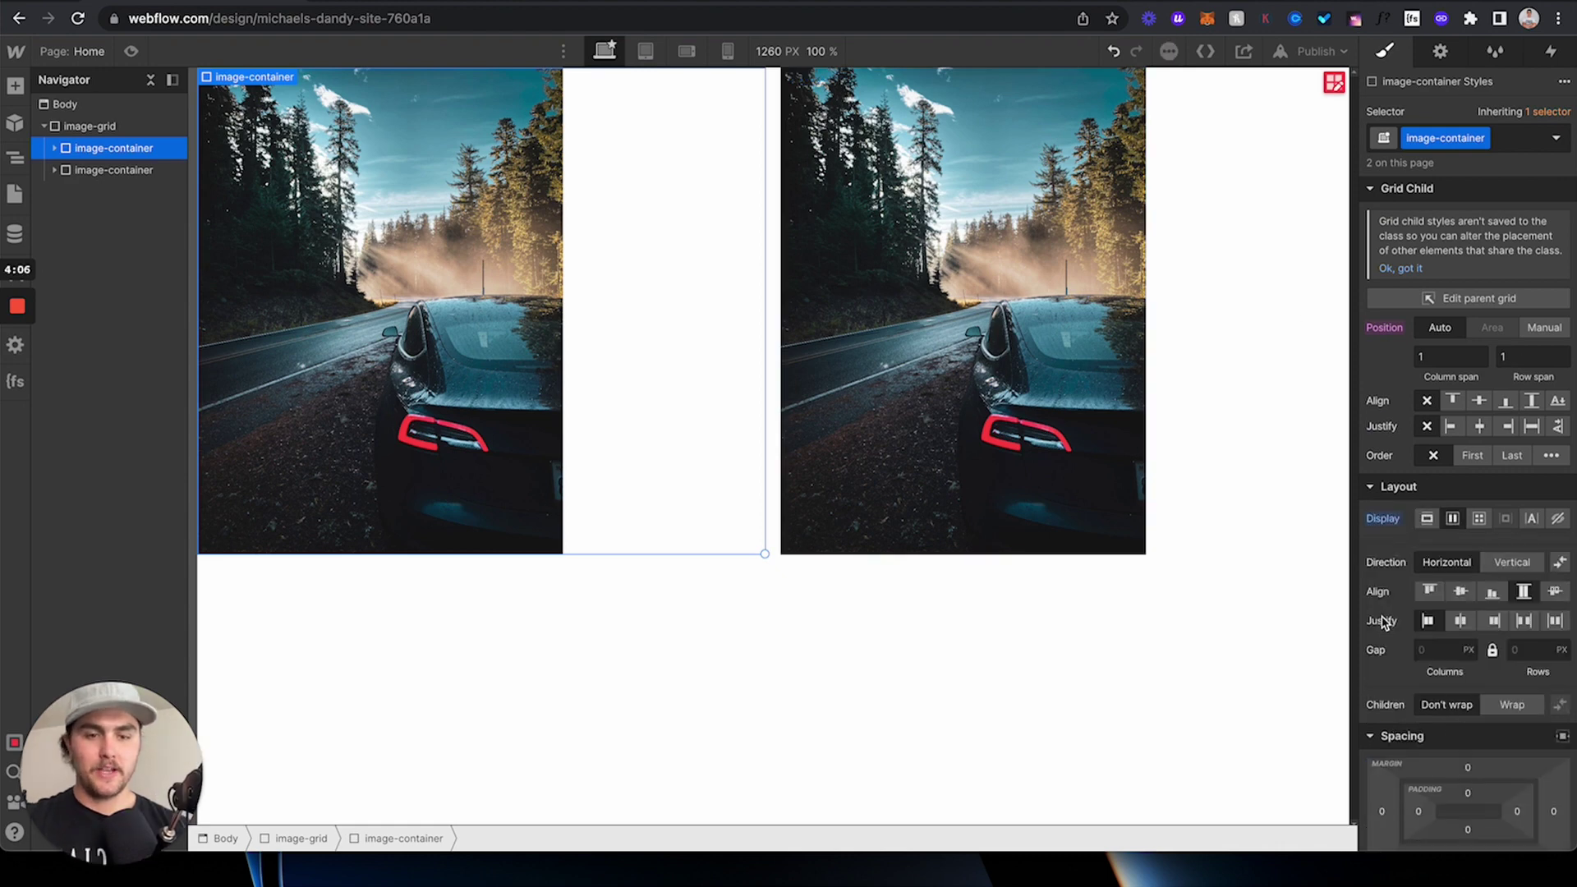
pyautogui.click(1461, 623)
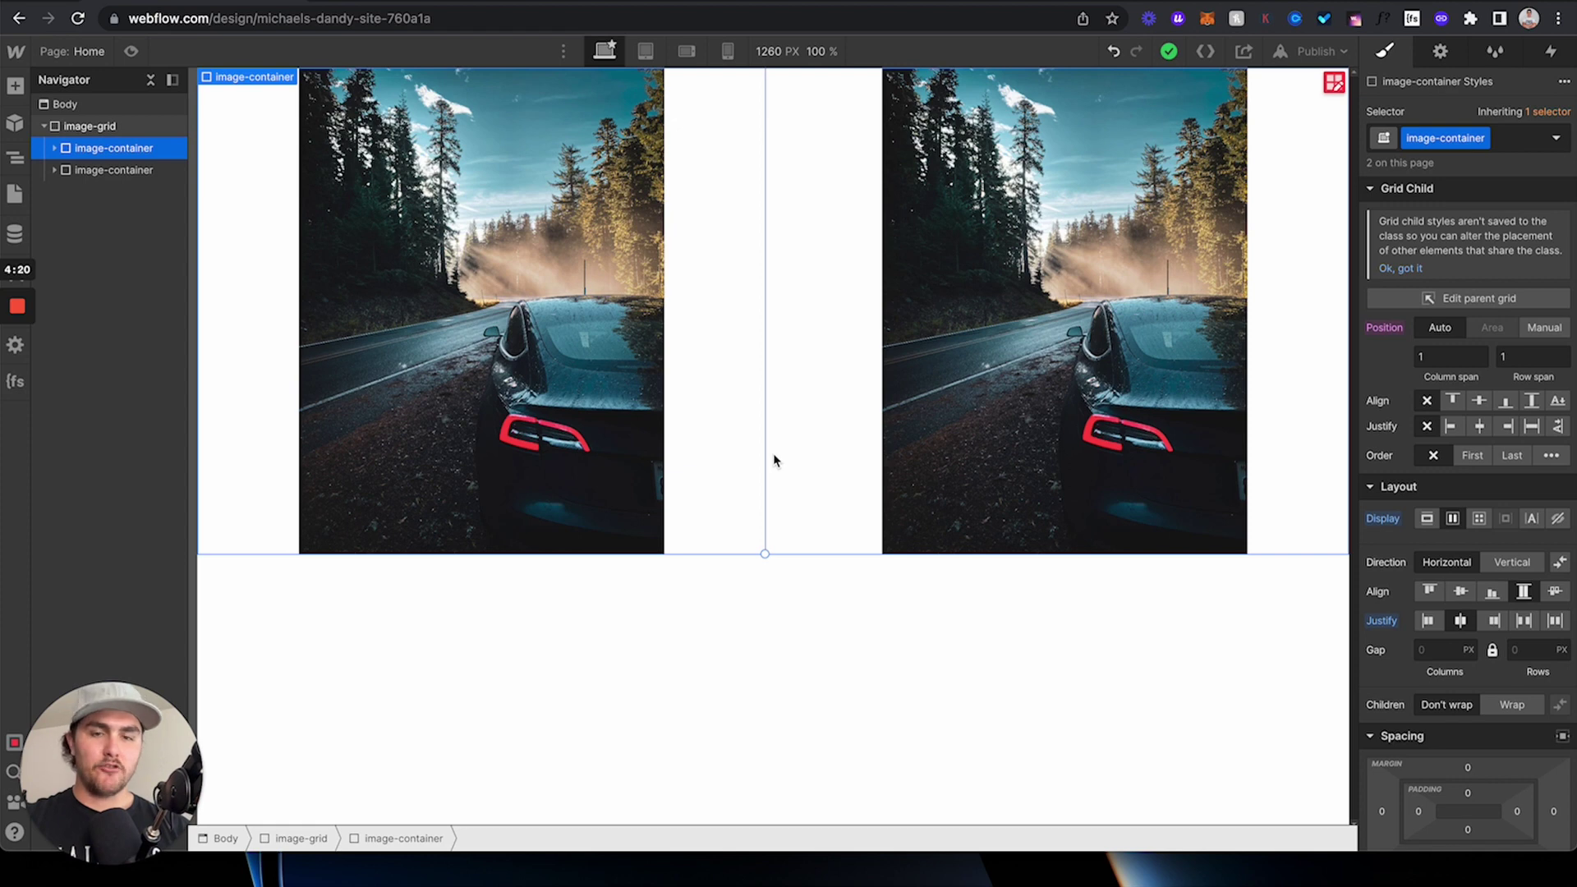
pyautogui.click(1342, 187)
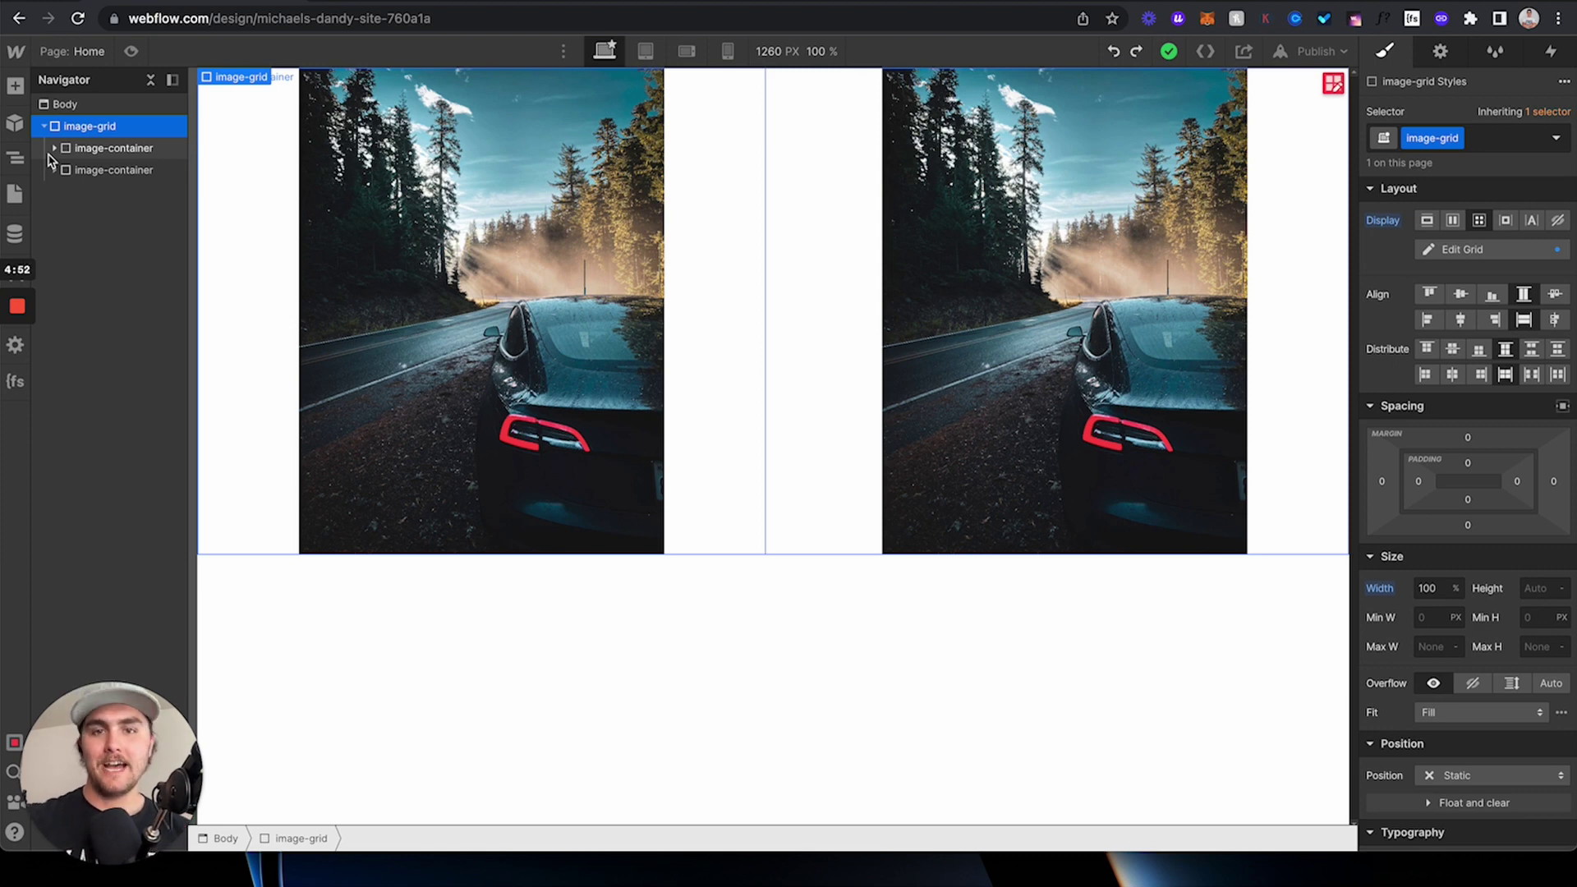
pyautogui.click(103, 148)
pyautogui.click(121, 169)
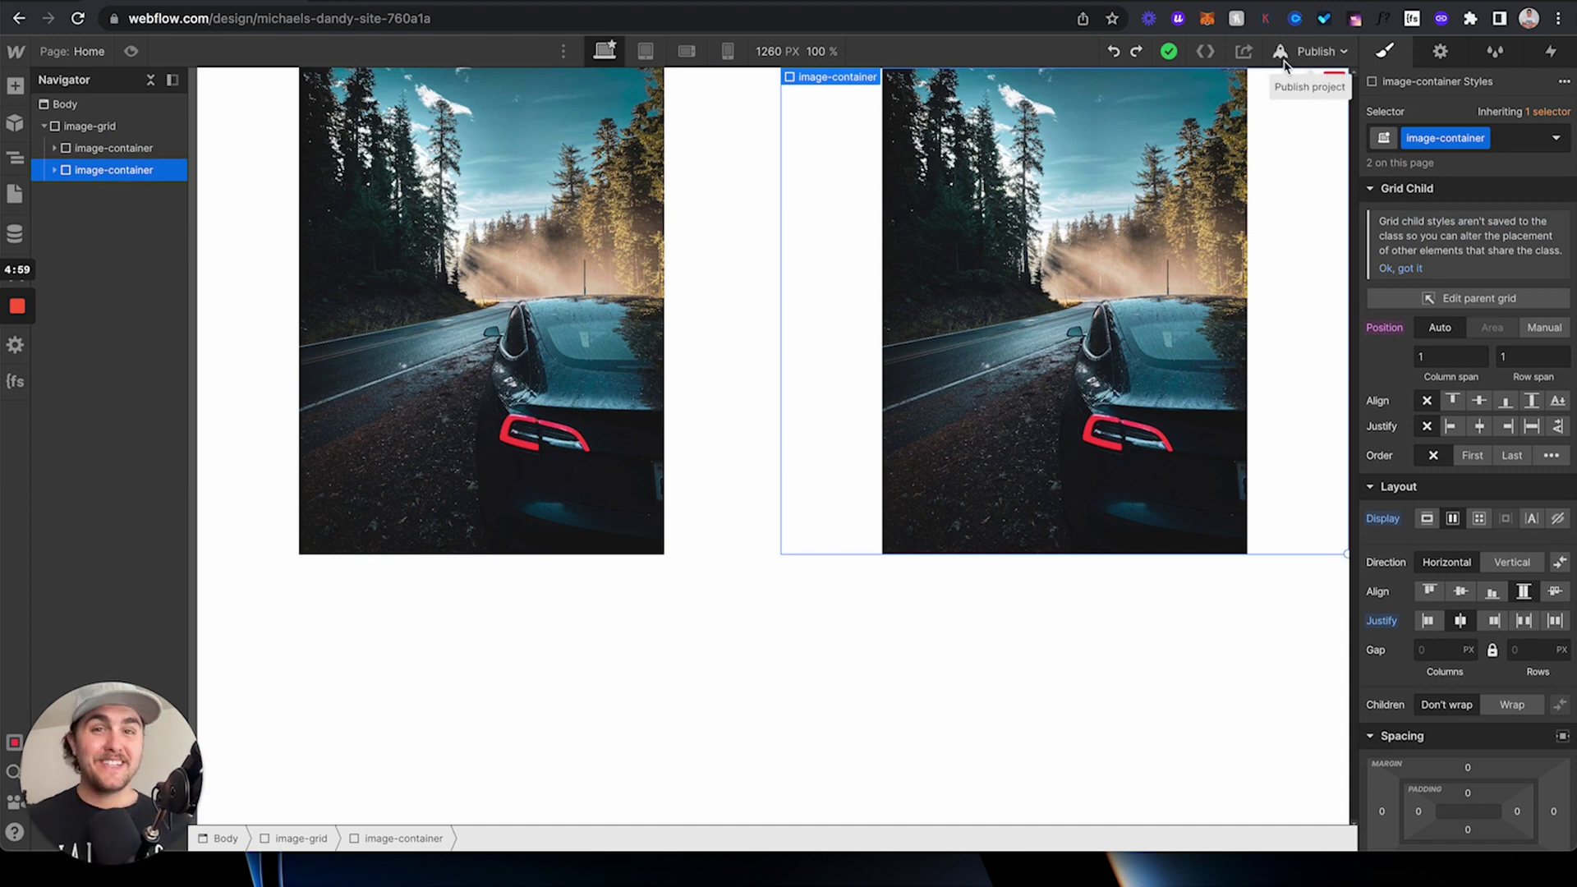